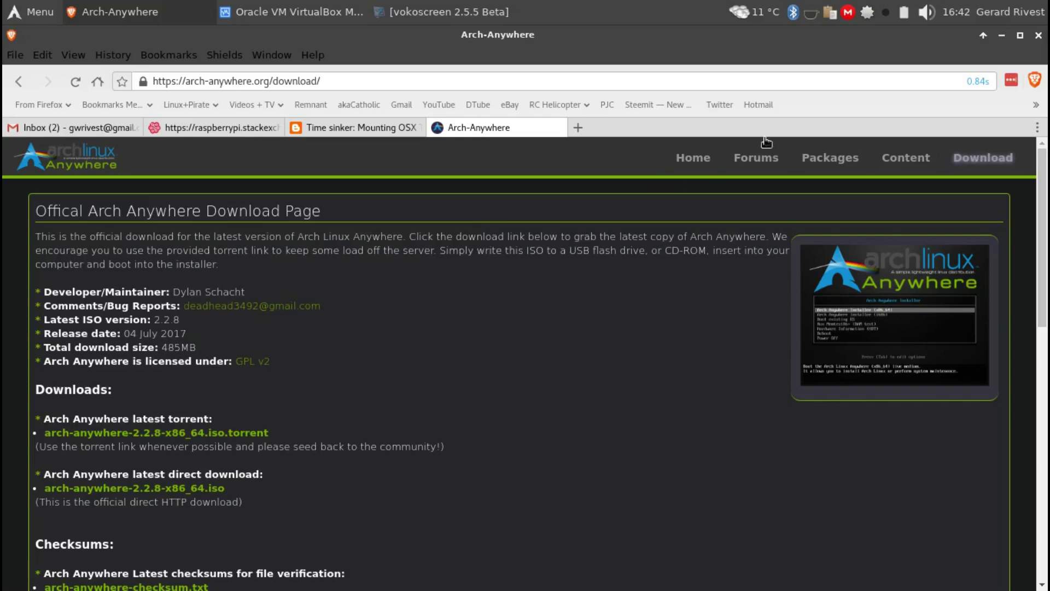
# Minimize the browser, start the Test virtual machine, and centre its window
pyautogui.click(1002, 35)
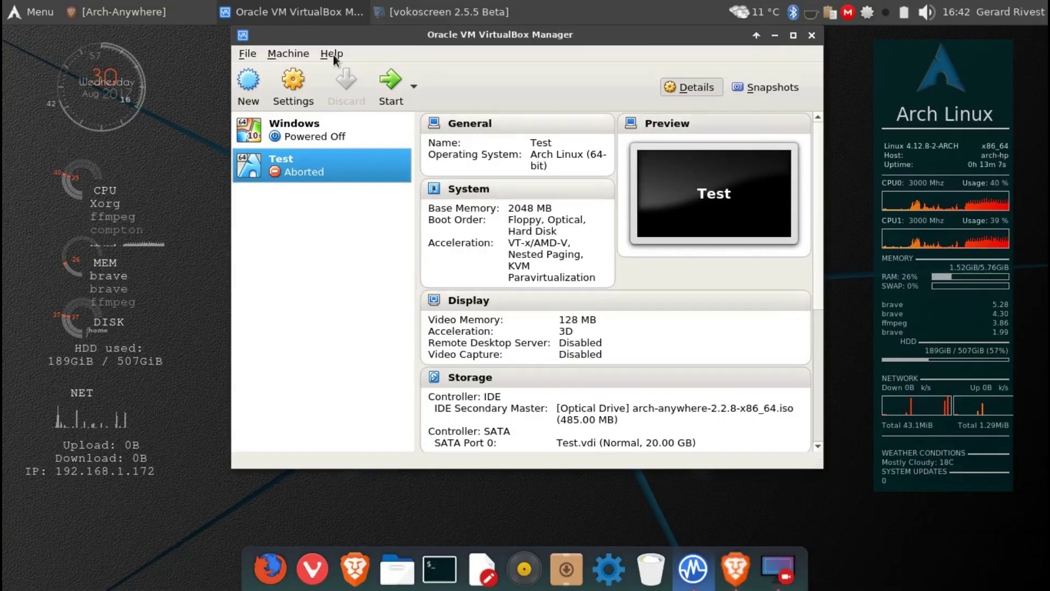
pyautogui.click(386, 87)
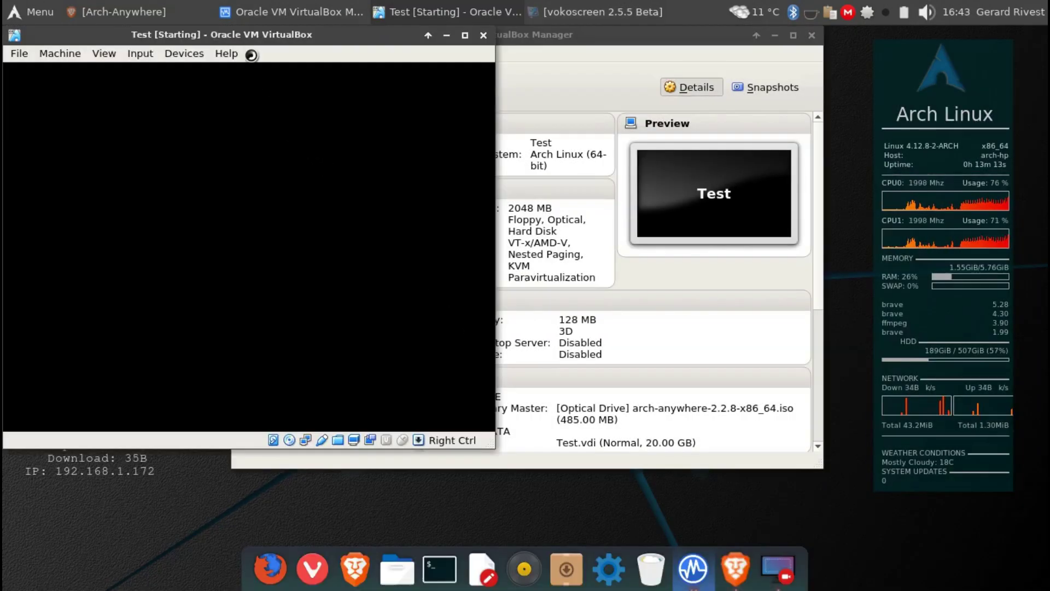
pyautogui.moveTo(251, 34); pyautogui.dragTo(511, 80)
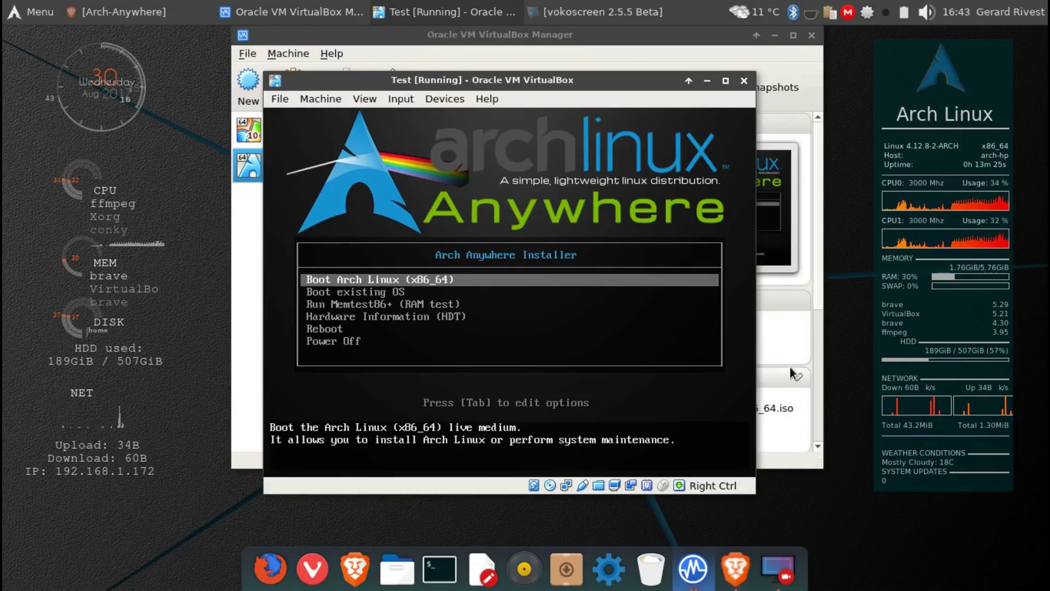
# Boot Arch Linux from the live medium and run the VM full-screen
pyautogui.press('Return')
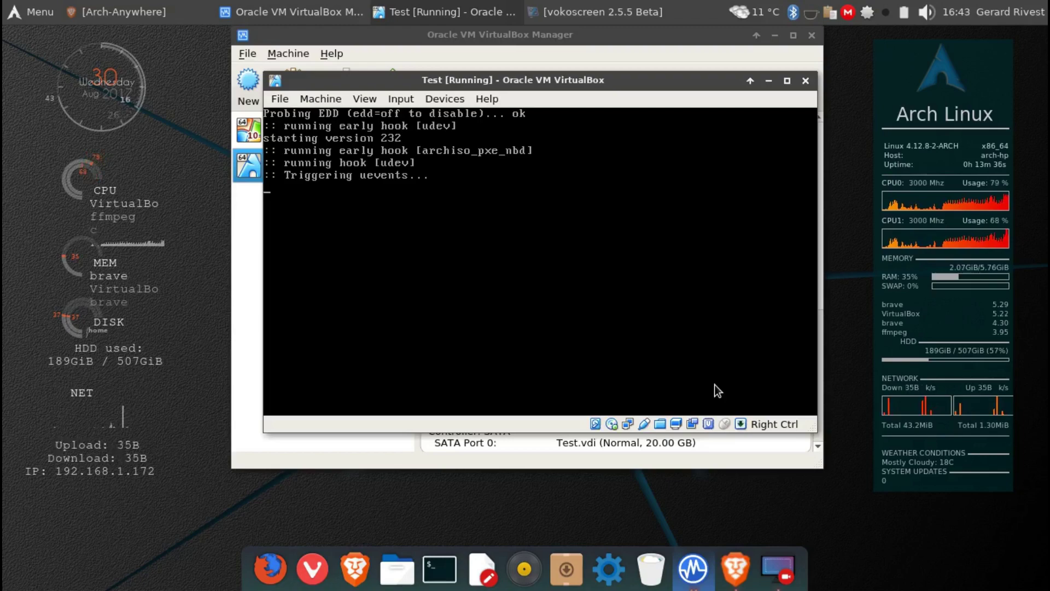
pyautogui.hotkey('ctrl', 'f')
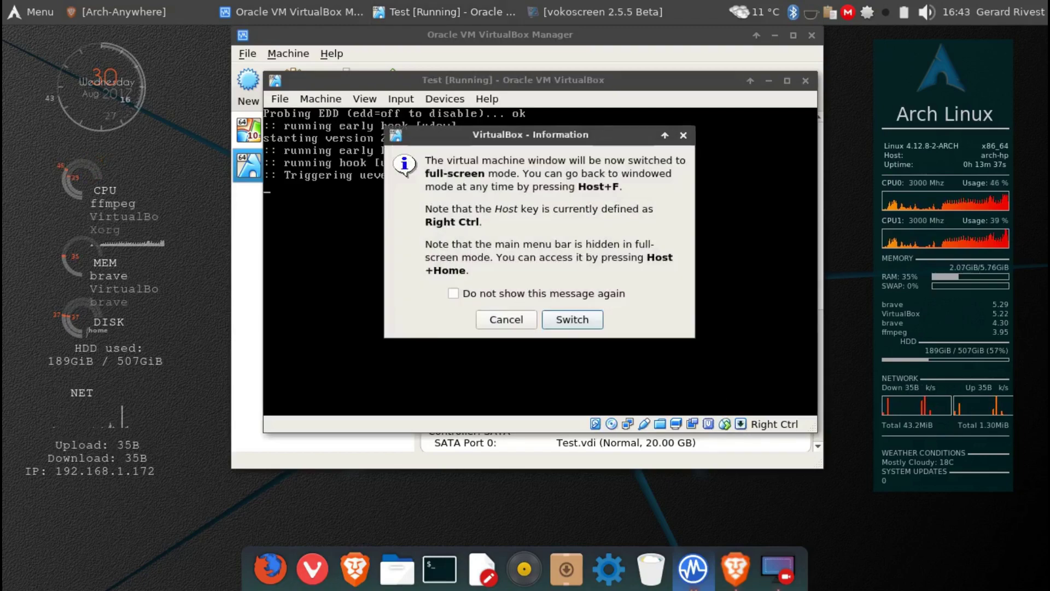
pyautogui.click(595, 318)
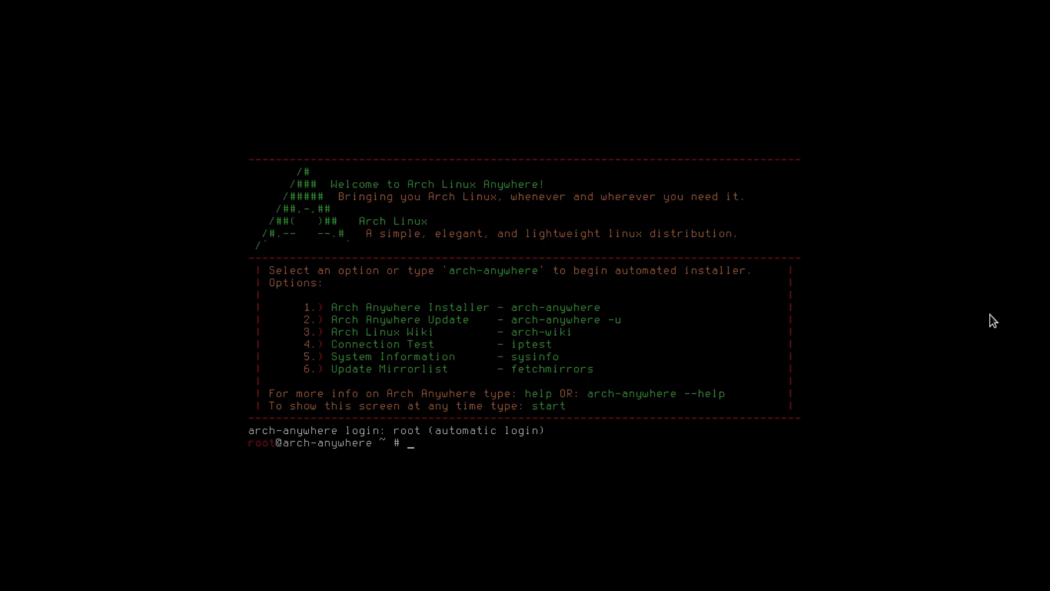
# Enter option 1 at the root prompt to launch the arch-anywhere installer
pyautogui.write('1')
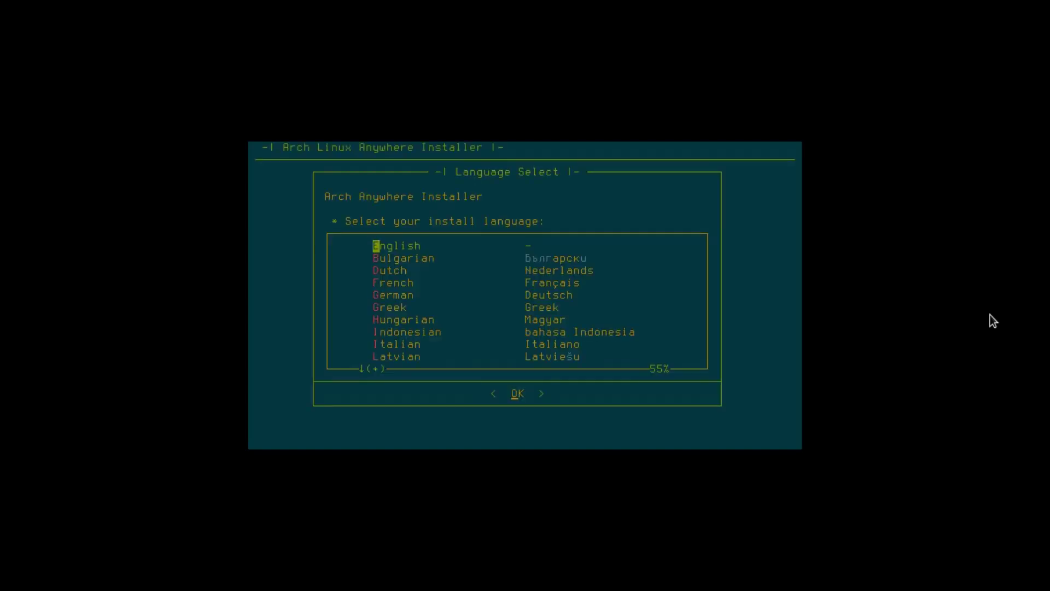
# Keep English as the install language, agree to begin, and use Canadian mirrors
pyautogui.press('Down')
pyautogui.press('Down')
pyautogui.press('Up')
pyautogui.press('Up')
pyautogui.press('Return')
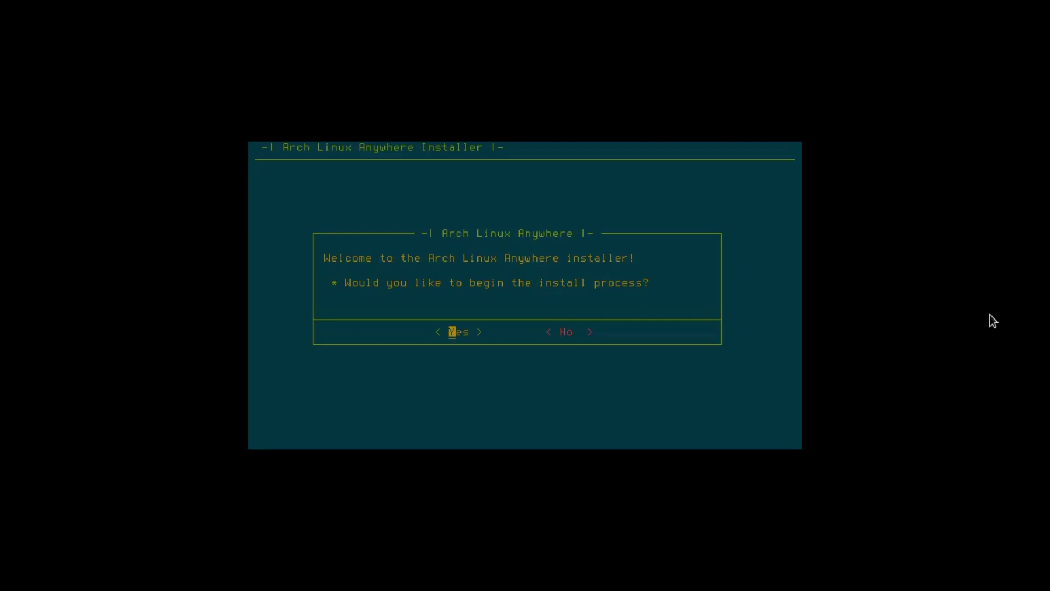
pyautogui.press('Return')
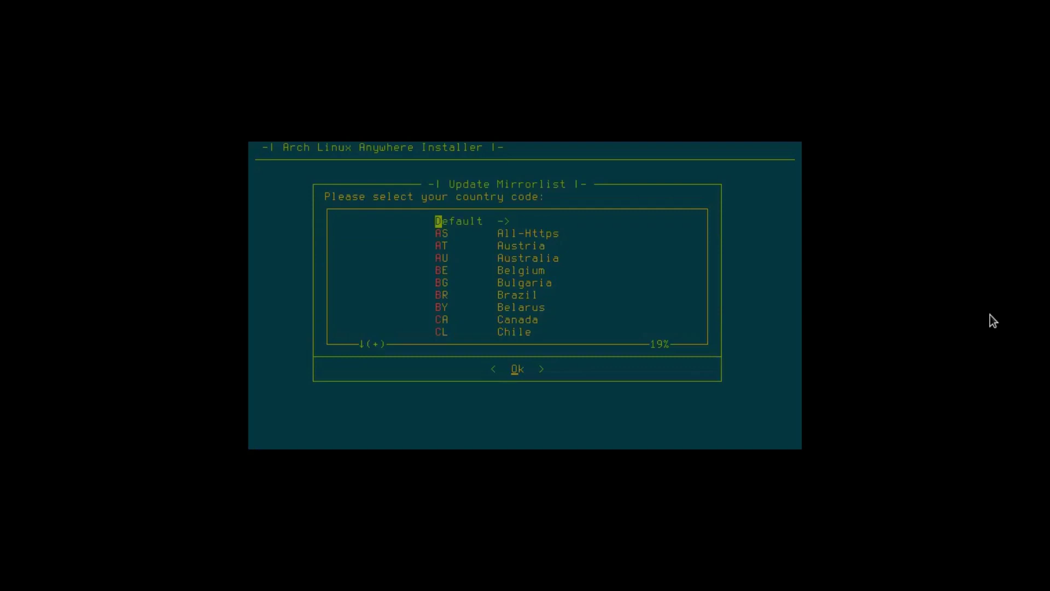
pyautogui.press('Down')
pyautogui.press('Down')
pyautogui.press('Down')
pyautogui.press('Down')
pyautogui.press('Down')
pyautogui.press('Down')
pyautogui.press('Down')
pyautogui.press('Down')
pyautogui.press('Return')
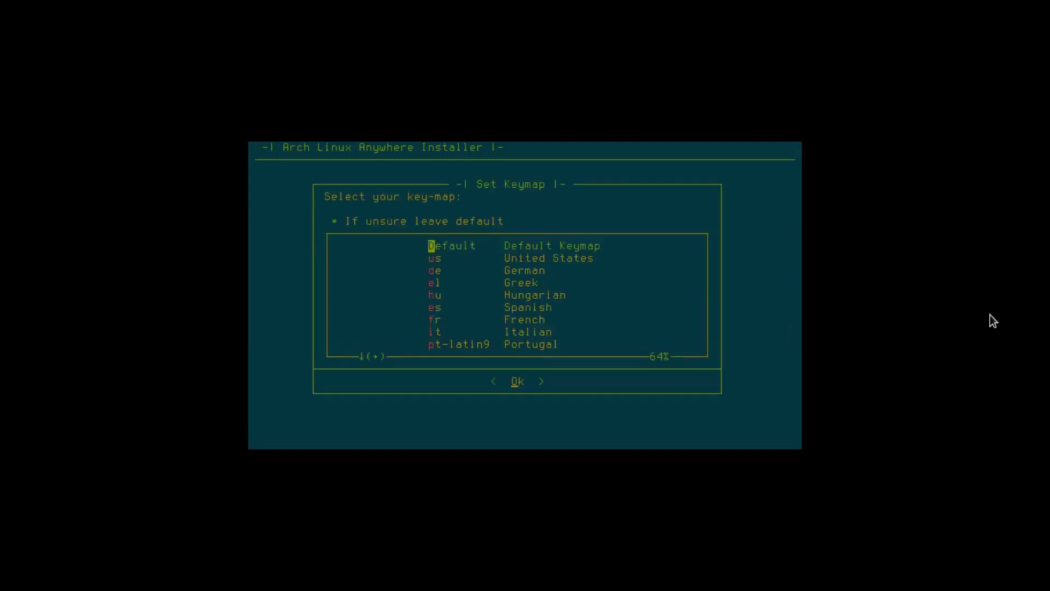
# Set the us keymap, en_CA.UTF-8 locale and America/Toronto time zone
pyautogui.press('Down')
pyautogui.press('Return')
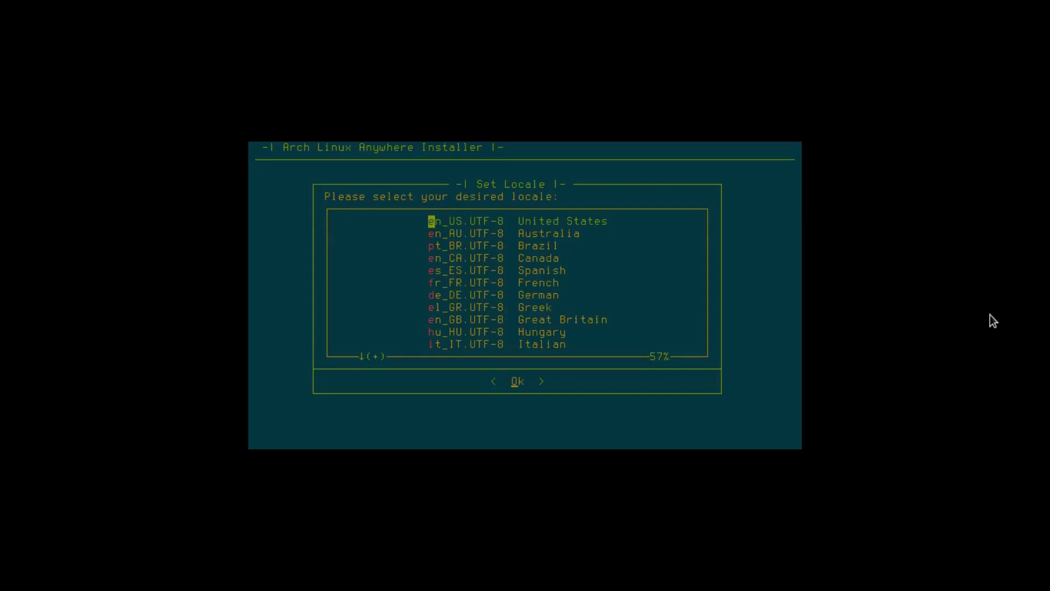
pyautogui.press('Down')
pyautogui.press('Down')
pyautogui.press('Down')
pyautogui.press('Return')
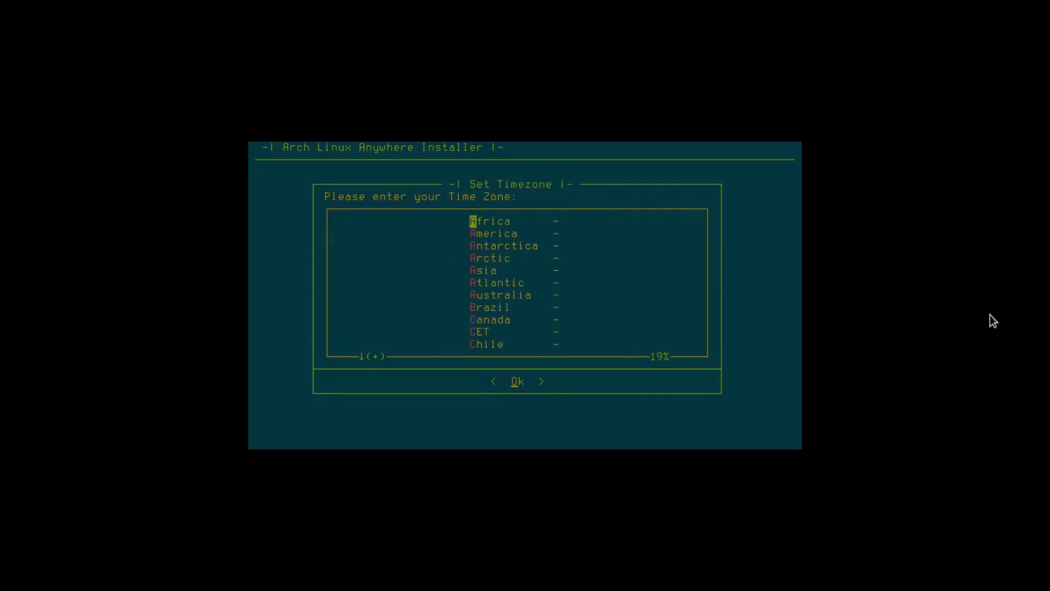
pyautogui.press('Down')
pyautogui.press('Return')
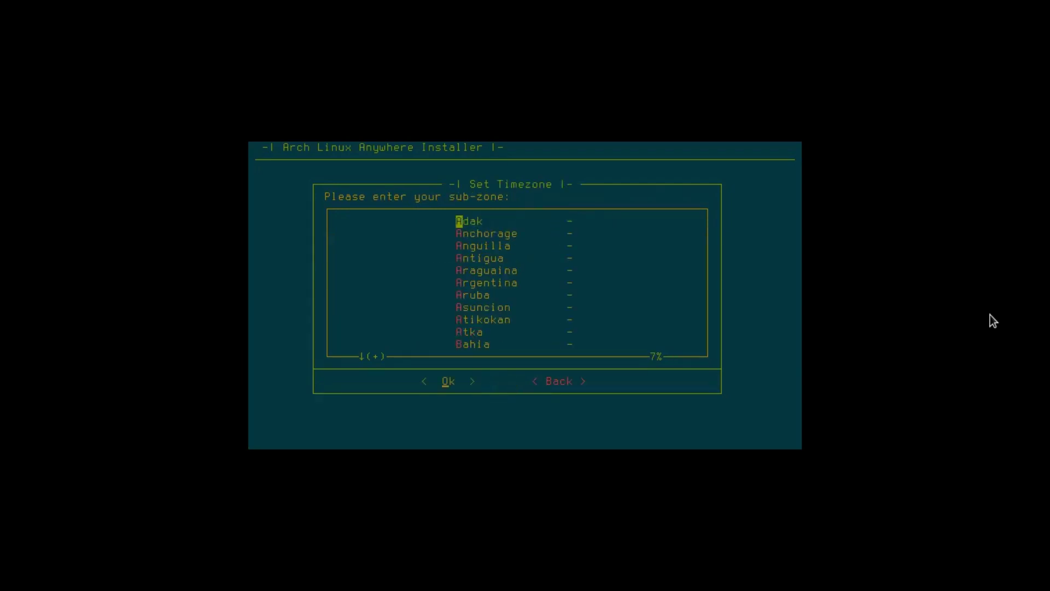
pyautogui.press('t')
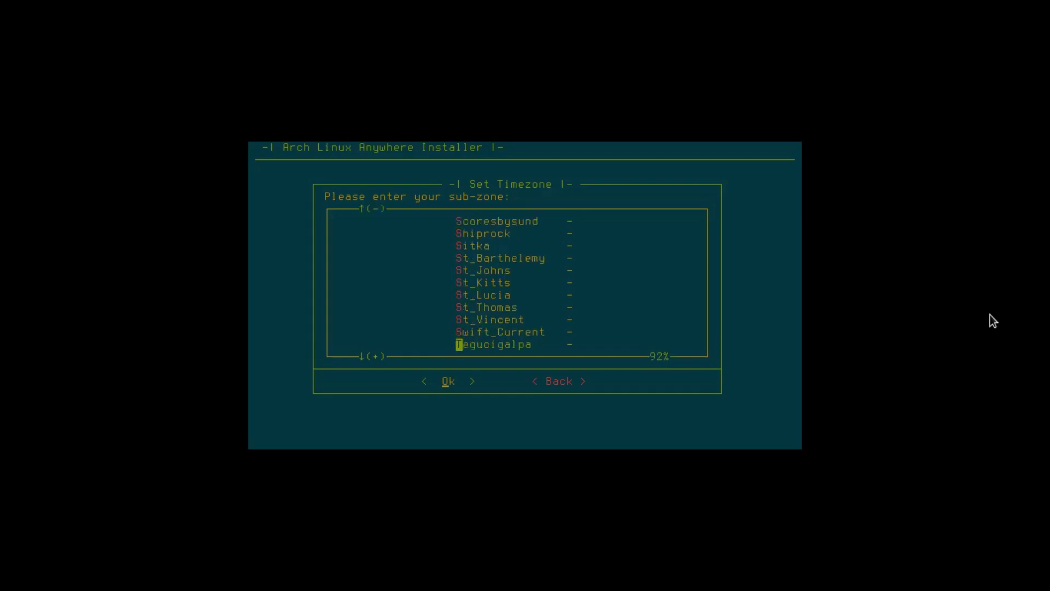
pyautogui.press('Down')
pyautogui.press('Down')
pyautogui.press('Down')
pyautogui.press('Down')
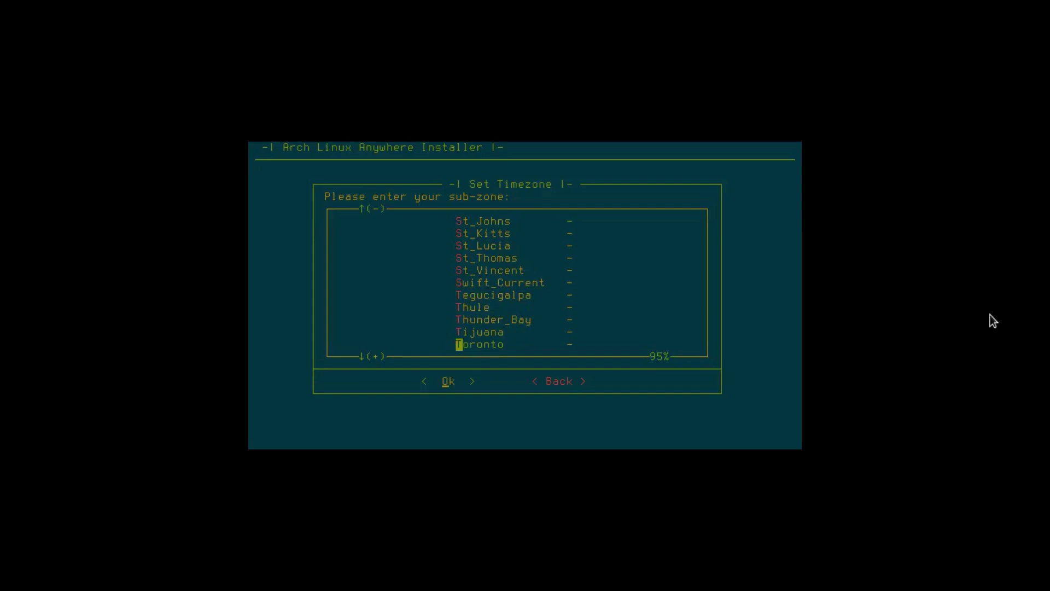
pyautogui.press('Return')
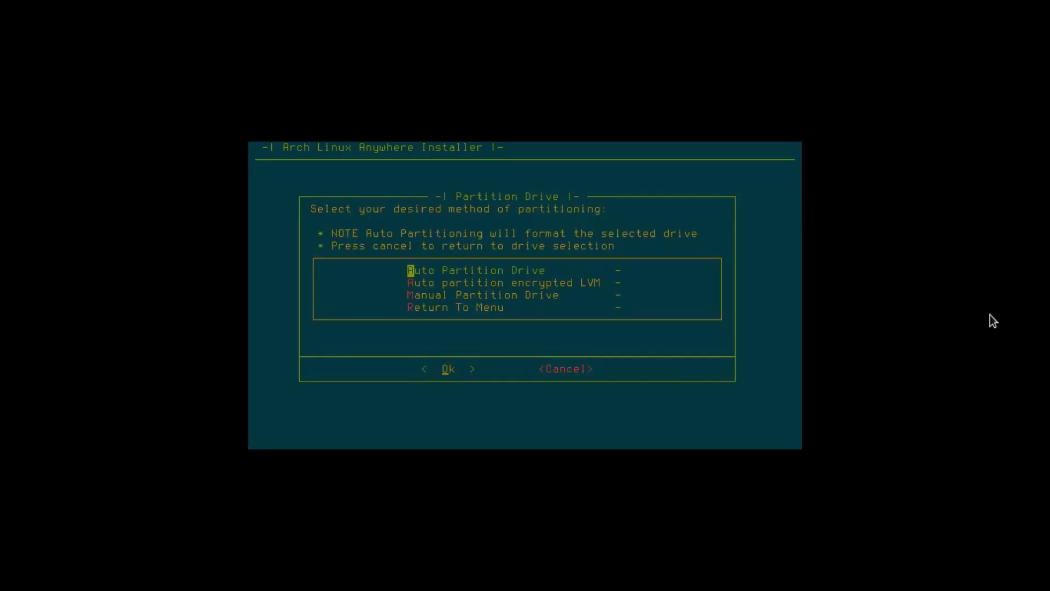
# Choose automatic partitioning of drive sda with an ext4 filesystem
pyautogui.press('Down')
pyautogui.press('Down')
pyautogui.press('Up')
pyautogui.press('Up')
pyautogui.press('Return')
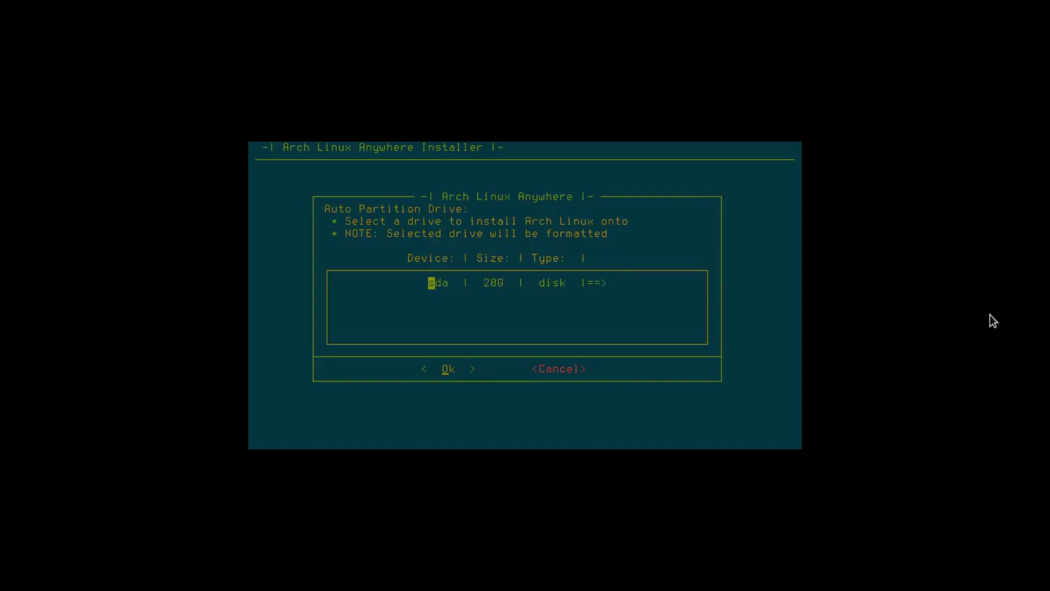
pyautogui.press('Return')
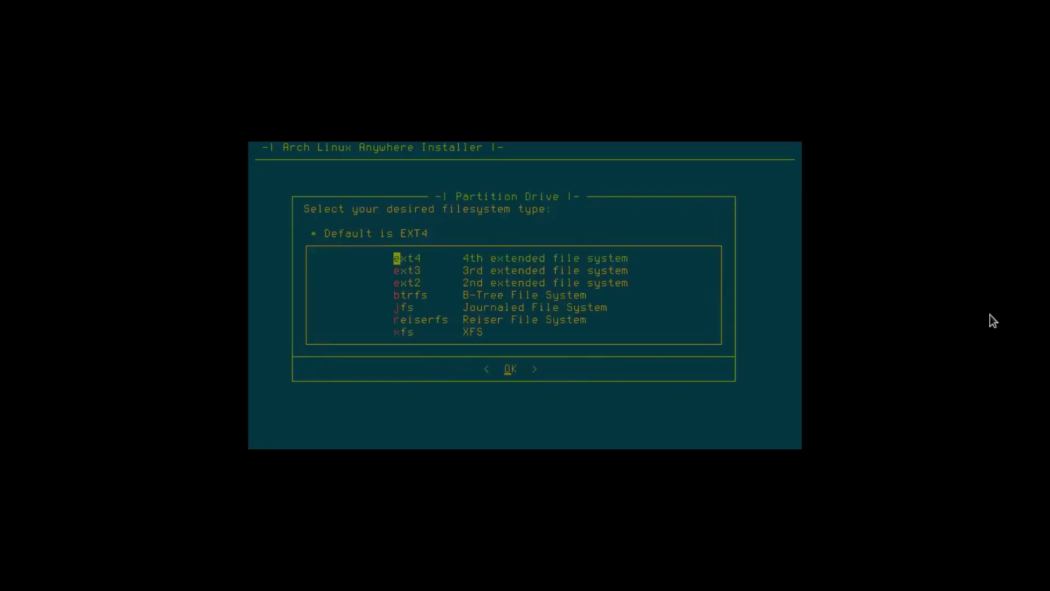
pyautogui.press('Down')
pyautogui.press('Down')
pyautogui.press('Up')
pyautogui.press('Up')
pyautogui.press('Return')
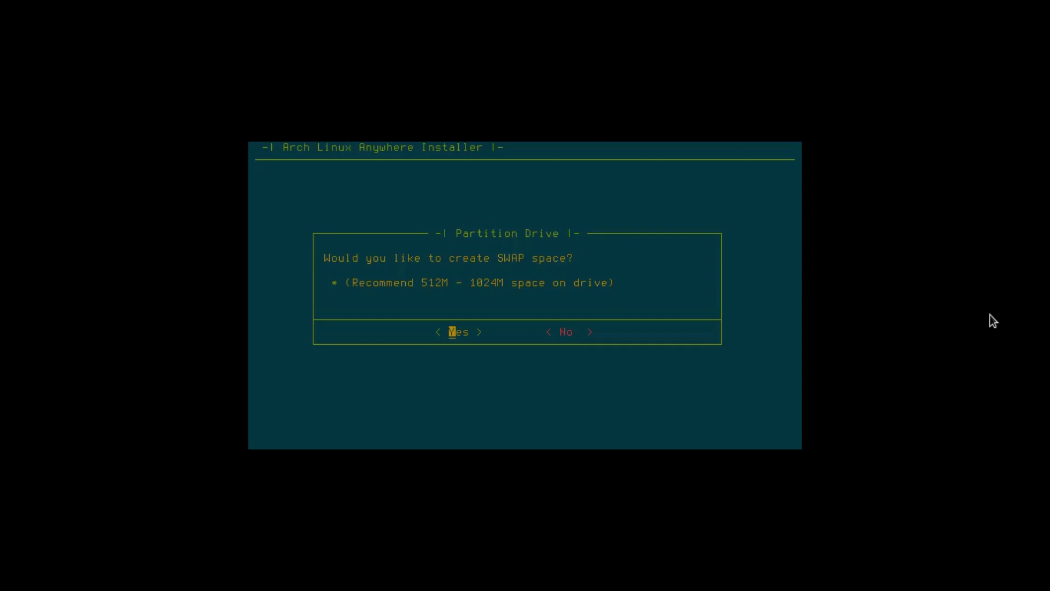
# Add 512M swap, decline GPT, and write the partitions to sda
pyautogui.press('Return')
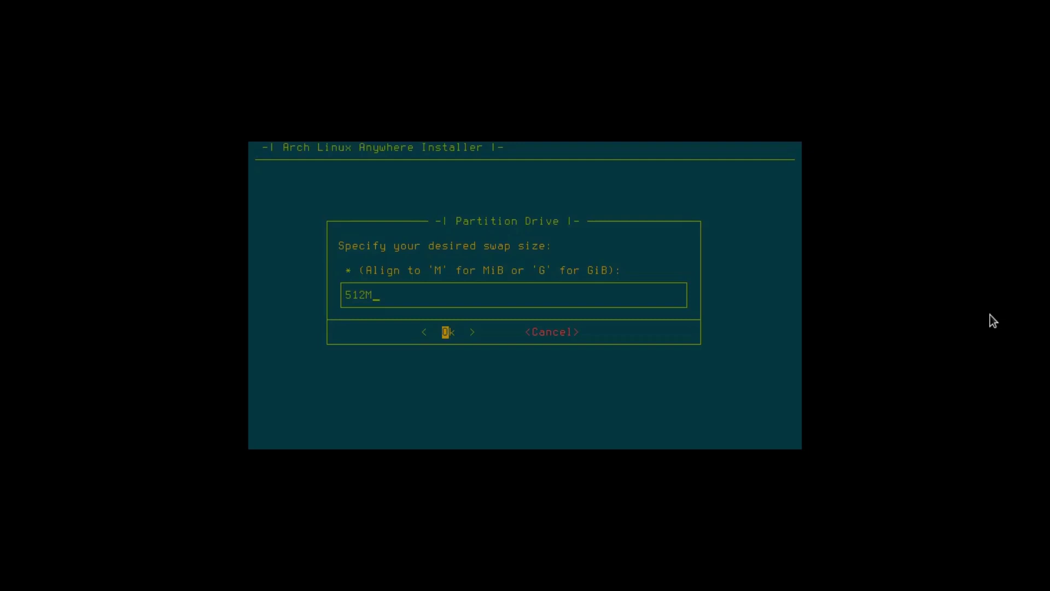
pyautogui.press('Return')
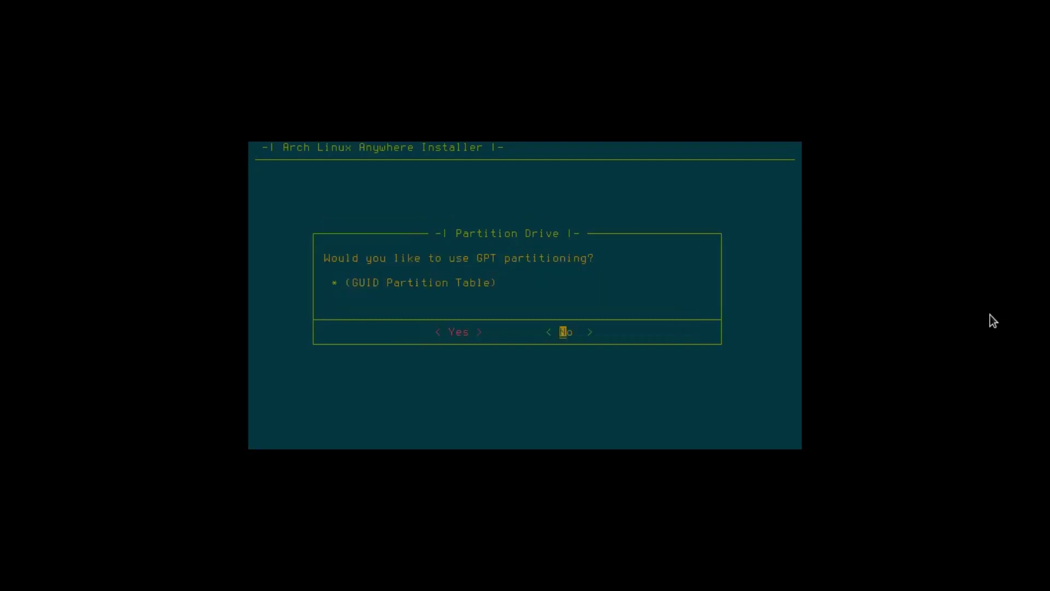
pyautogui.press('Return')
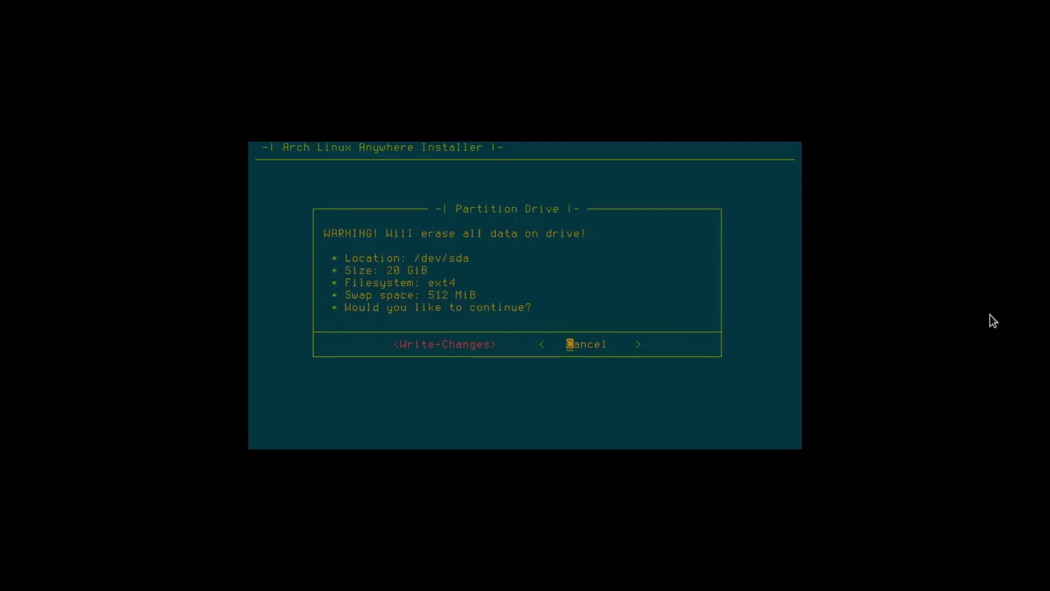
pyautogui.press('Left')
pyautogui.press('Return')
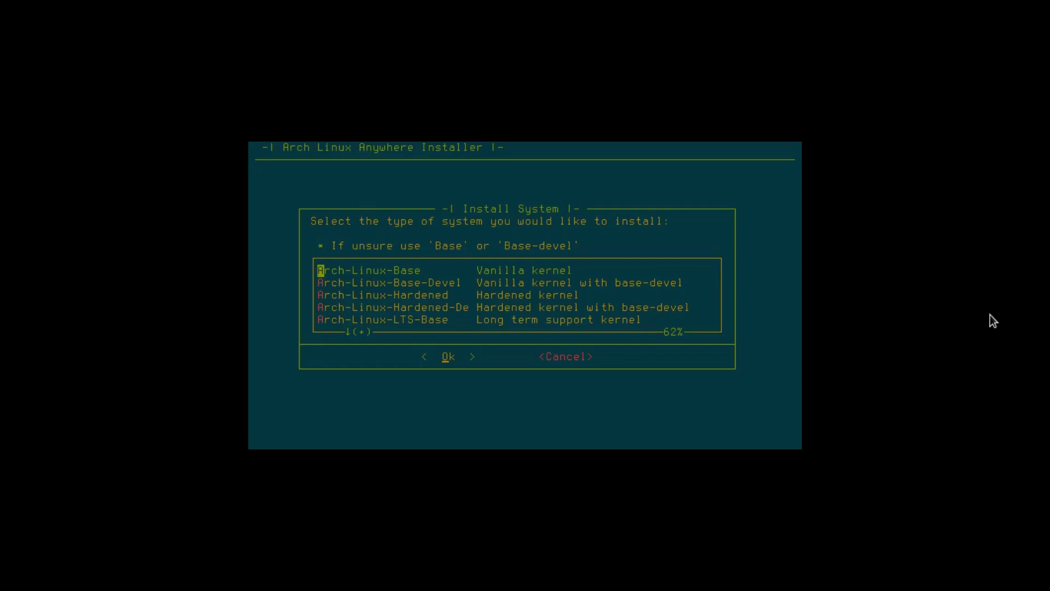
# Install Arch-Linux-Base-Devel with bash, grub, networkmanager and the multilib repositories
pyautogui.press('Down')
pyautogui.press('Return')
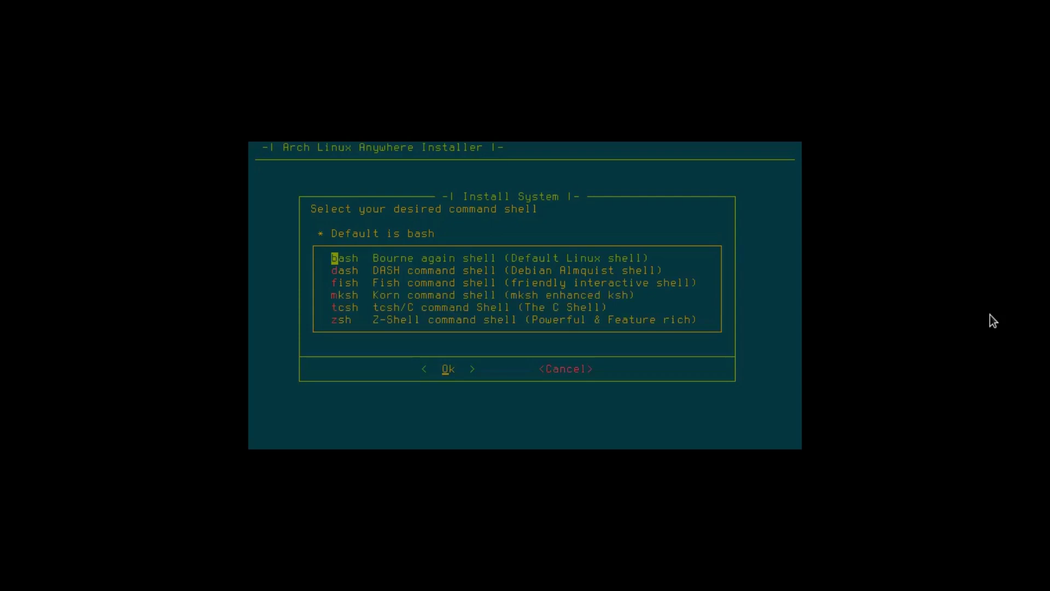
pyautogui.press('Return')
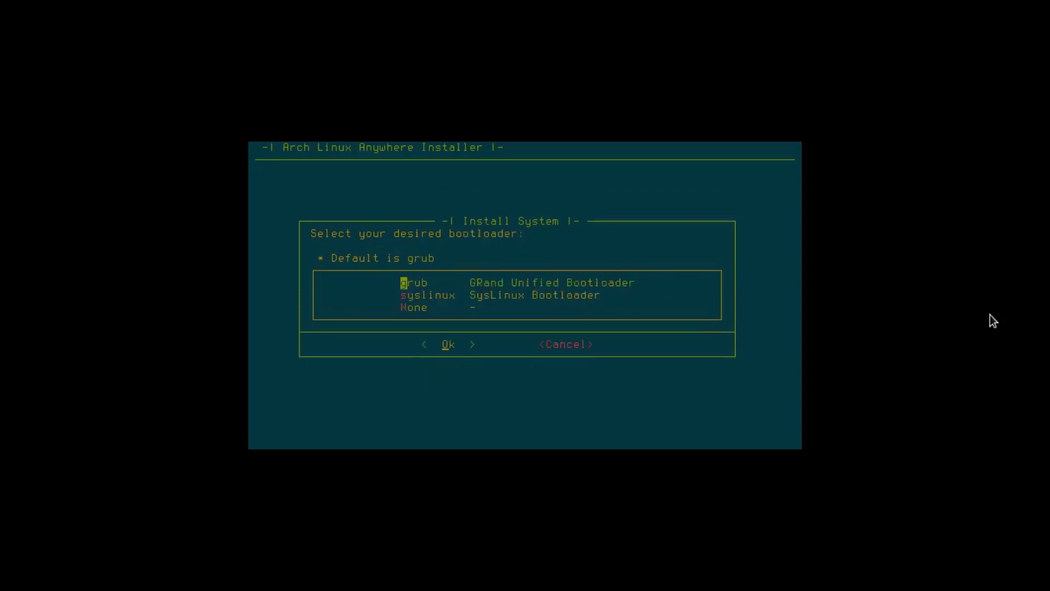
pyautogui.press('Return')
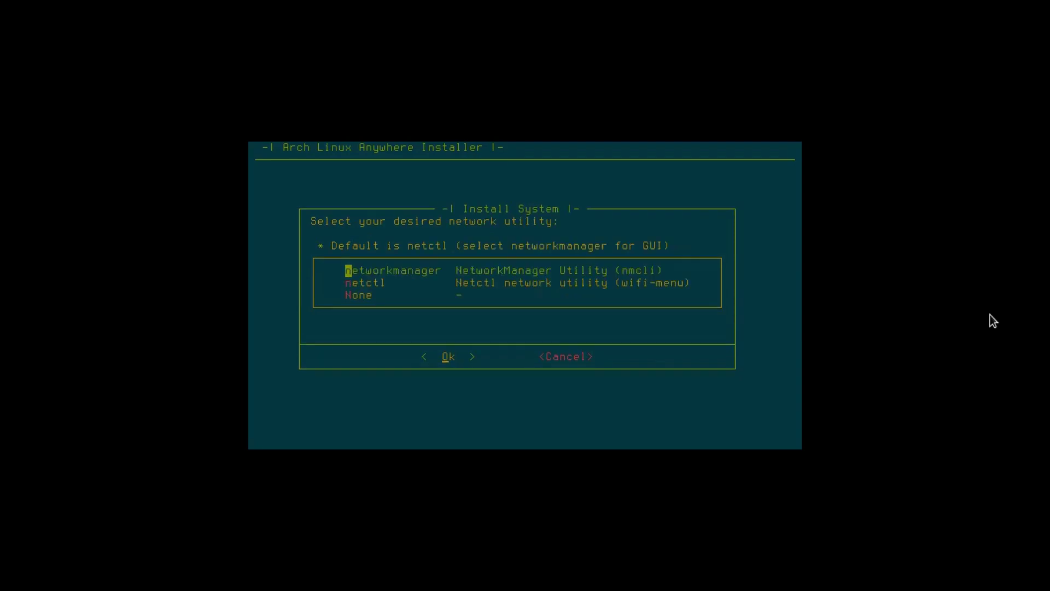
pyautogui.press('Return')
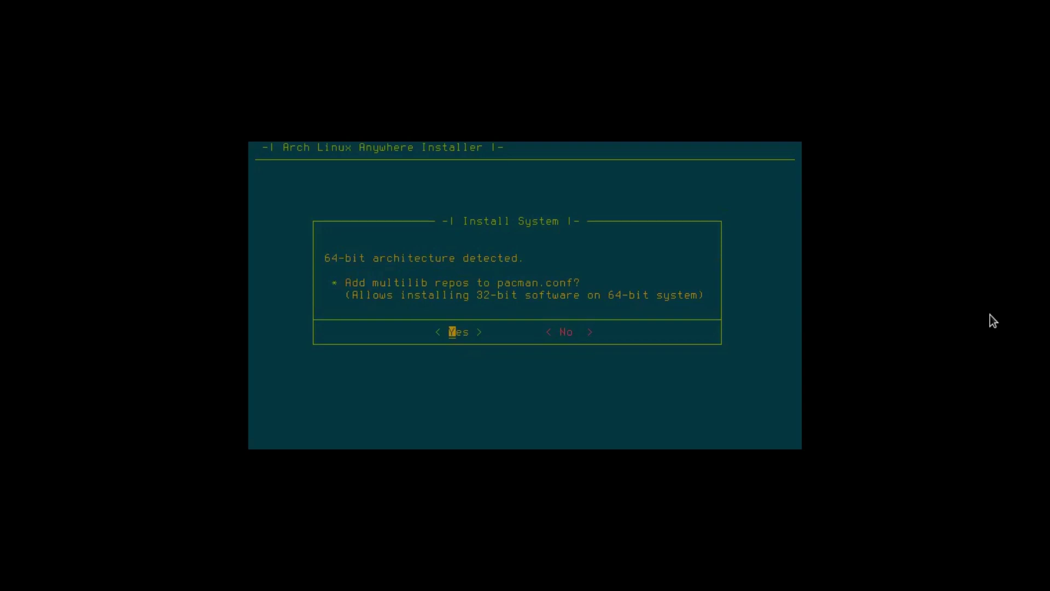
pyautogui.press('Return')
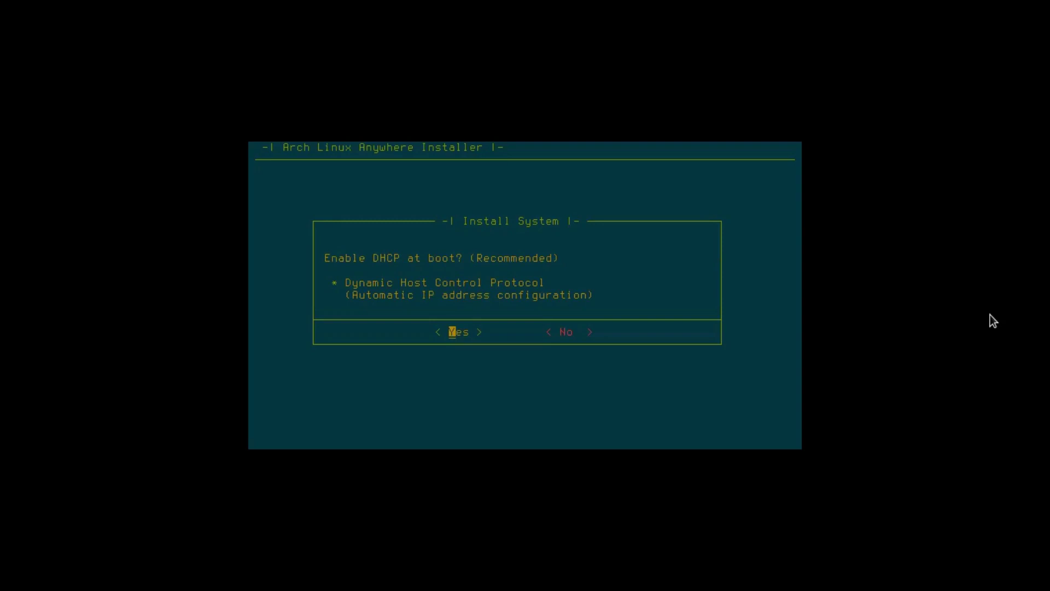
# Enable DHCP at boot and decline wireless utilities, PPPoE DSL support and os-prober
pyautogui.press('Return')
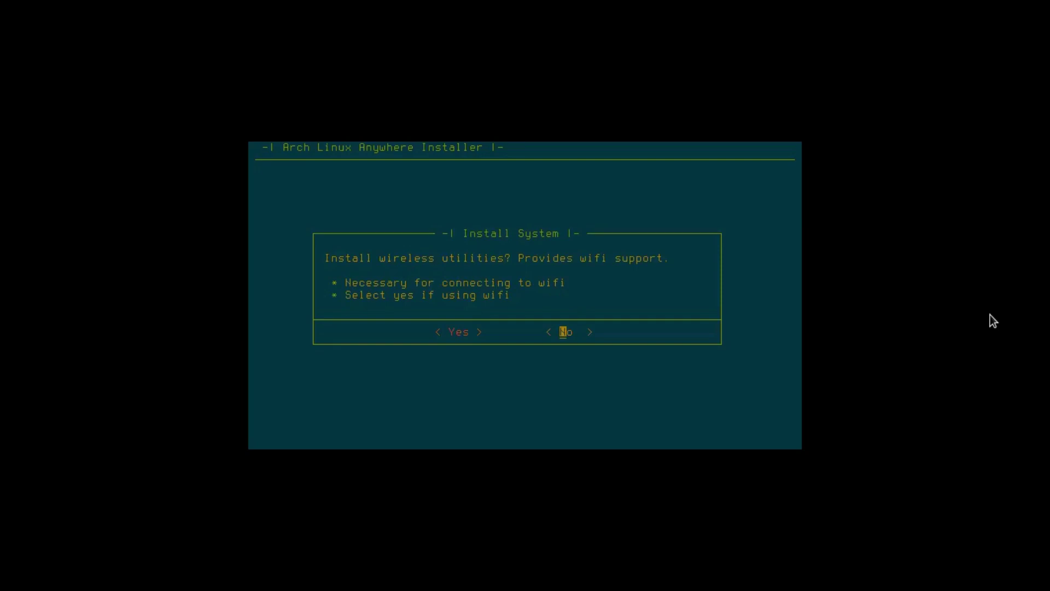
pyautogui.press('Left')
pyautogui.press('Right')
pyautogui.press('Return')
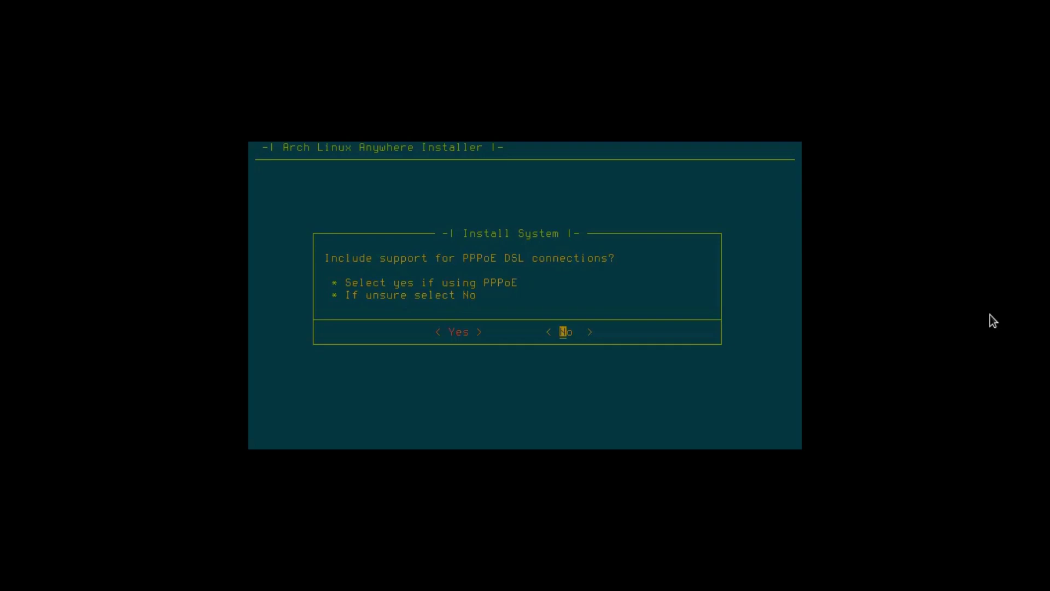
pyautogui.press('Return')
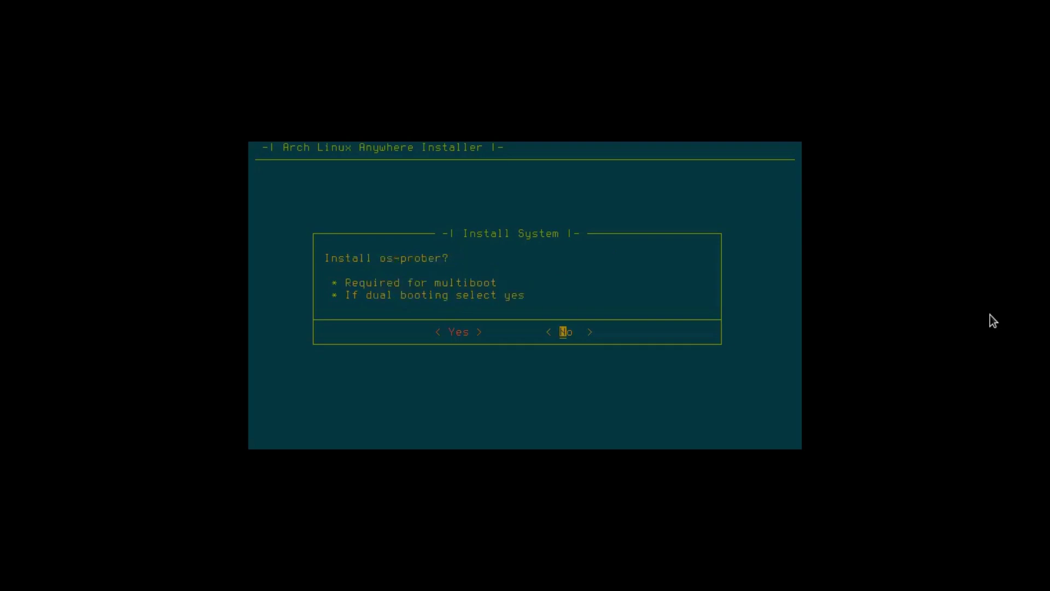
pyautogui.press('Left')
pyautogui.press('Right')
pyautogui.press('Return')
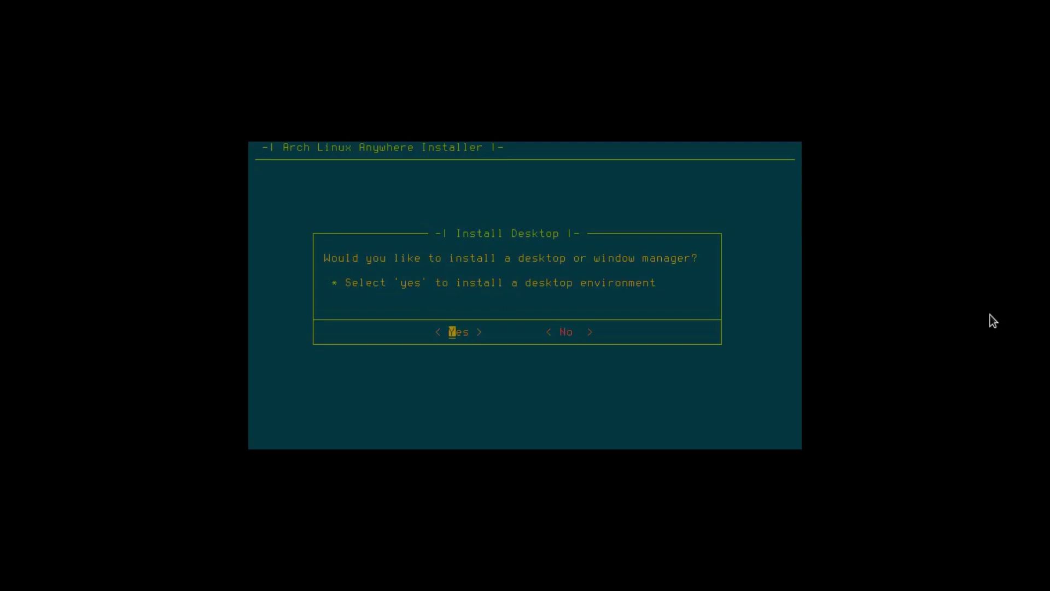
# Agree to install a desktop environment and pick LXDE from the list
pyautogui.press('Return')
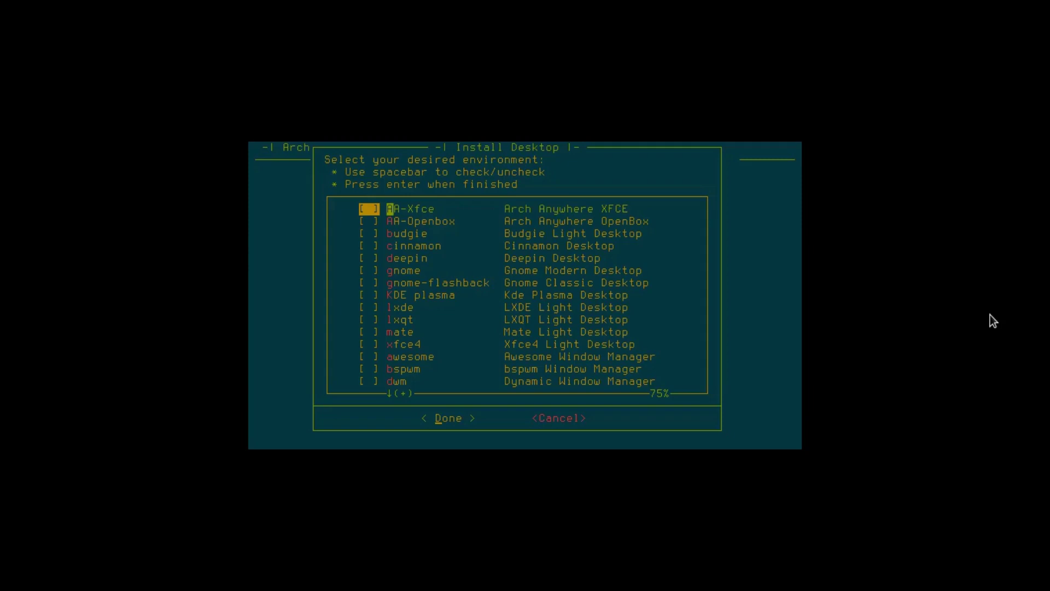
pyautogui.press('Down')
pyautogui.press('Up')
pyautogui.press('Down')
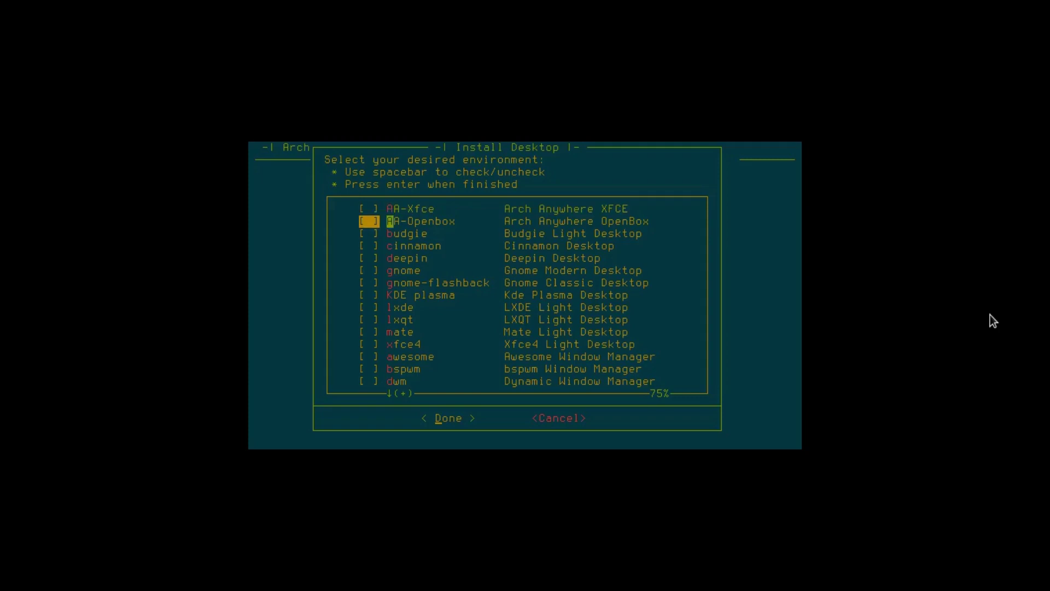
pyautogui.press('Down')
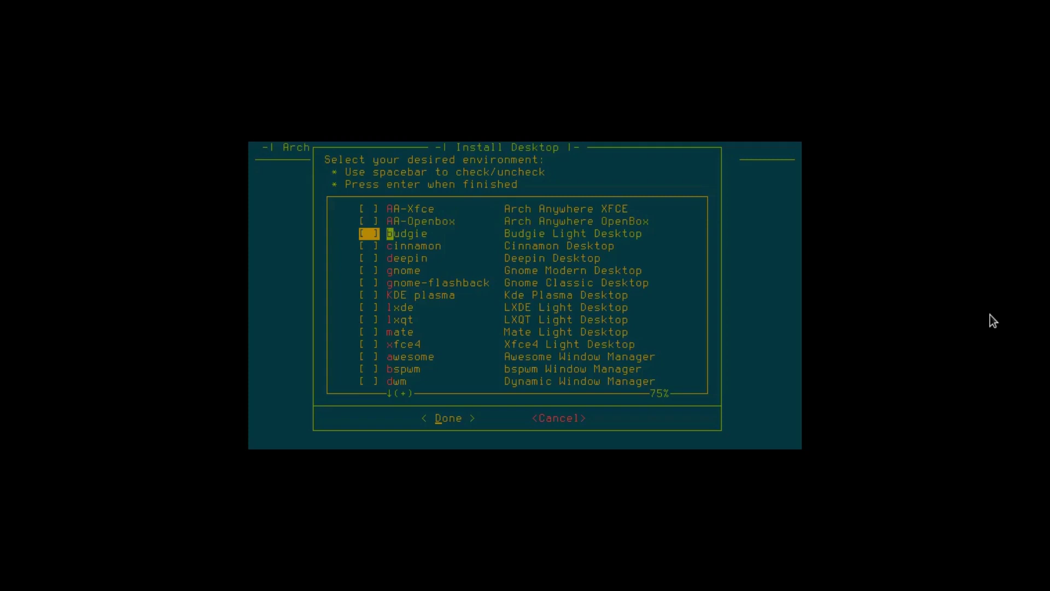
pyautogui.press('Down')
pyautogui.press('Down')
pyautogui.press('Down')
pyautogui.press('Down')
pyautogui.press('Down')
pyautogui.press('Down')
pyautogui.press('Down')
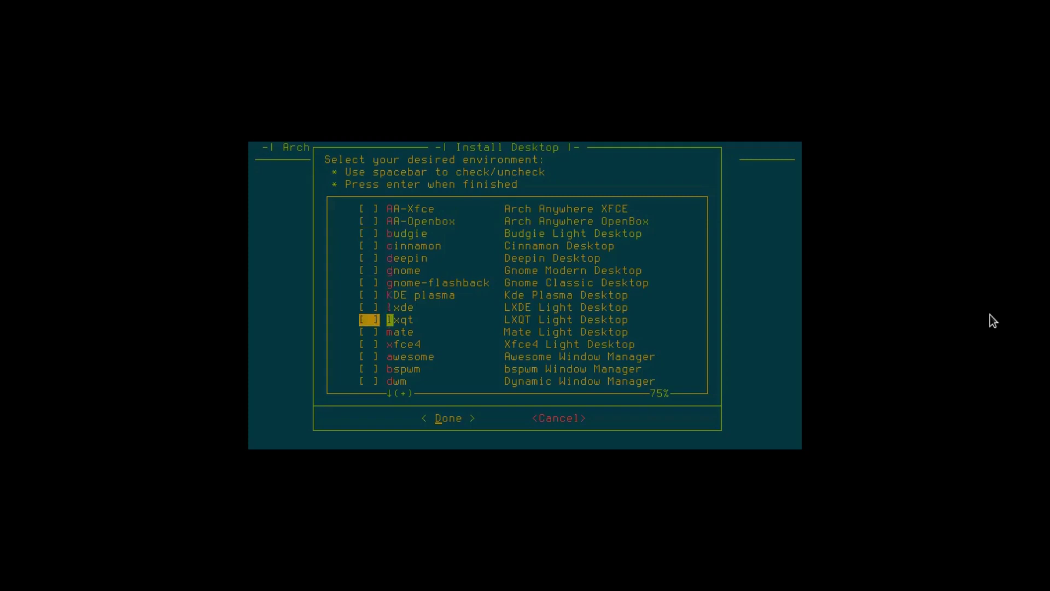
pyautogui.press('Down')
pyautogui.press('Down')
pyautogui.press('Down')
pyautogui.press('Down')
pyautogui.press('Down')
pyautogui.press('Down')
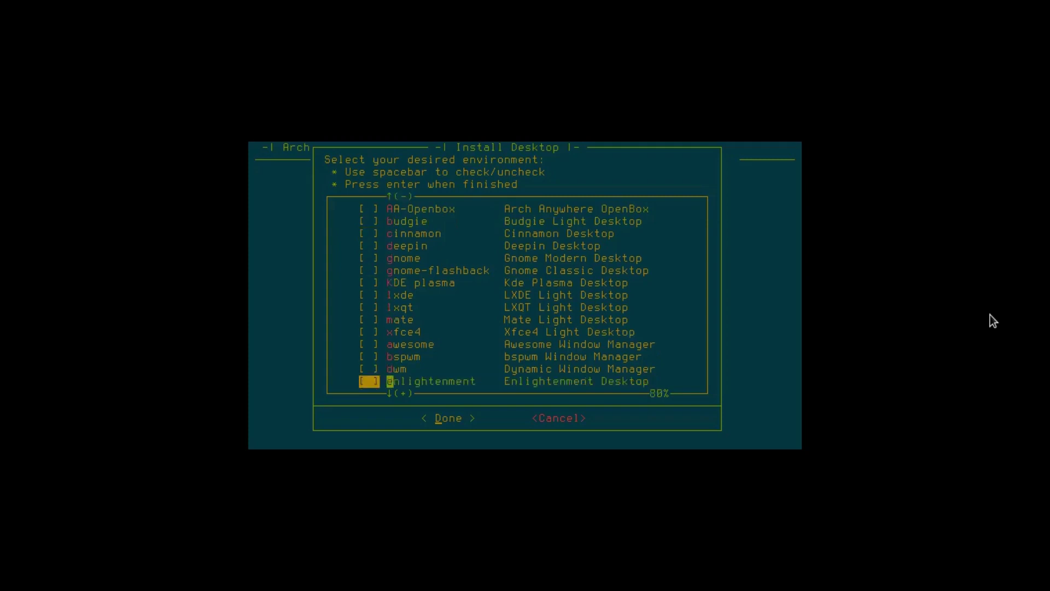
pyautogui.press('Down')
pyautogui.press('Down')
pyautogui.press('Down')
pyautogui.press('Down')
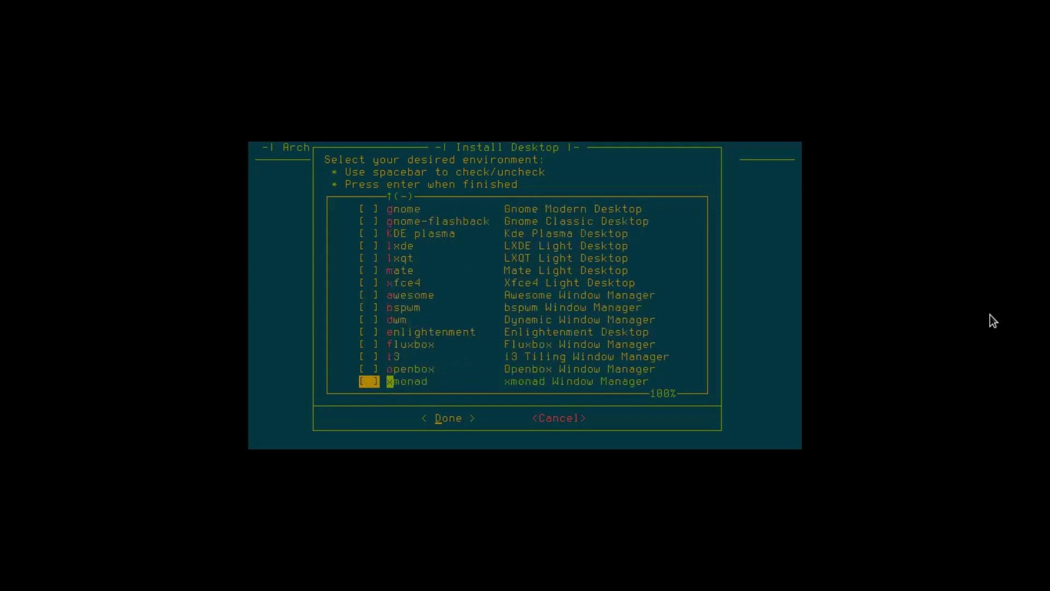
pyautogui.press('Up')
pyautogui.press('Up')
pyautogui.press('Up')
pyautogui.press('Up')
pyautogui.press('Up')
pyautogui.press('Up')
pyautogui.press('Up')
pyautogui.press('Up')
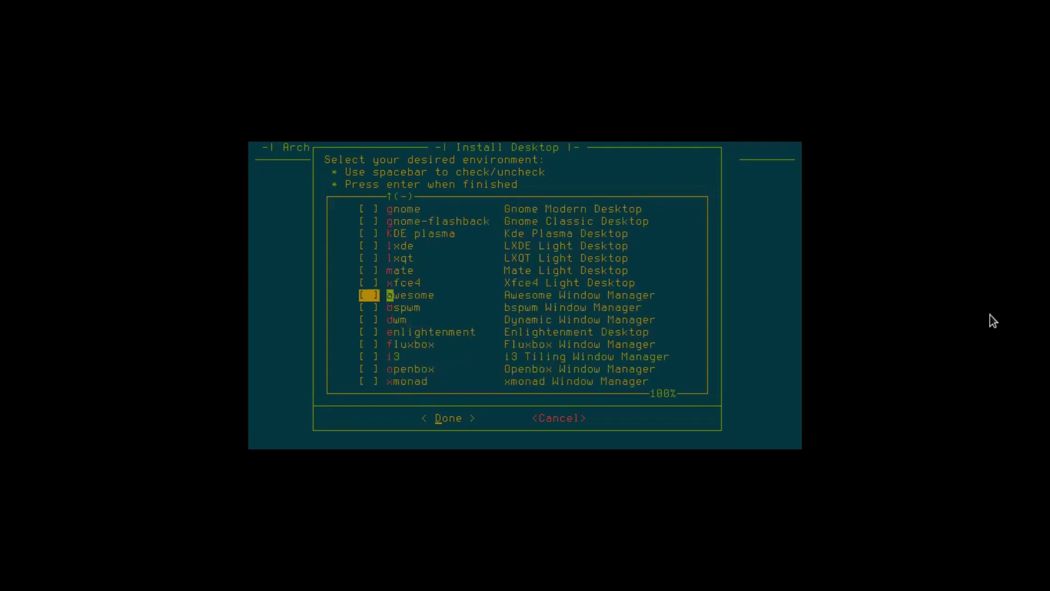
pyautogui.press('Up')
pyautogui.press('Up')
pyautogui.press('Up')
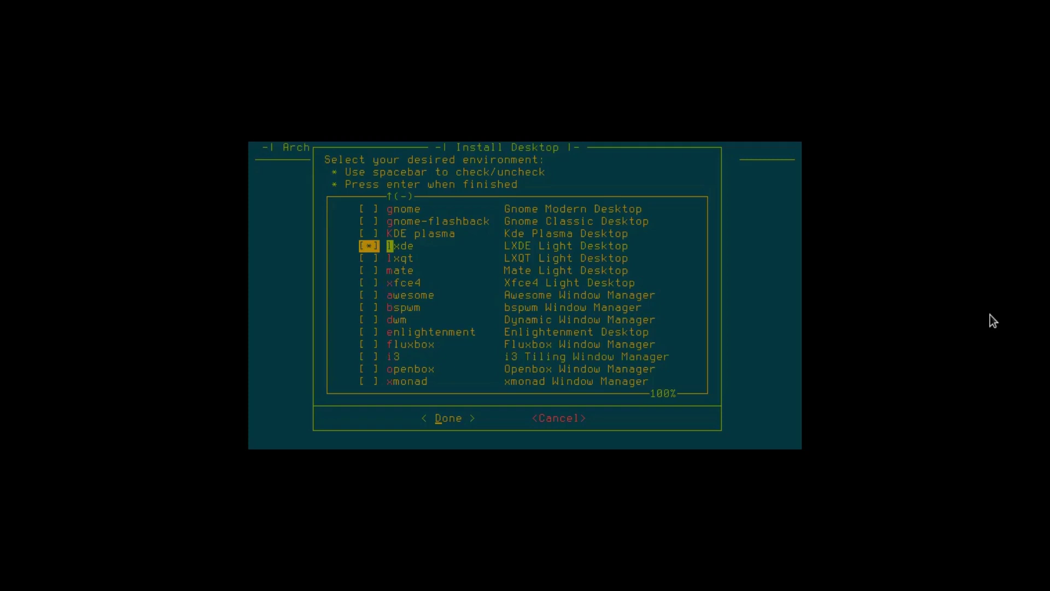
pyautogui.press('Return')
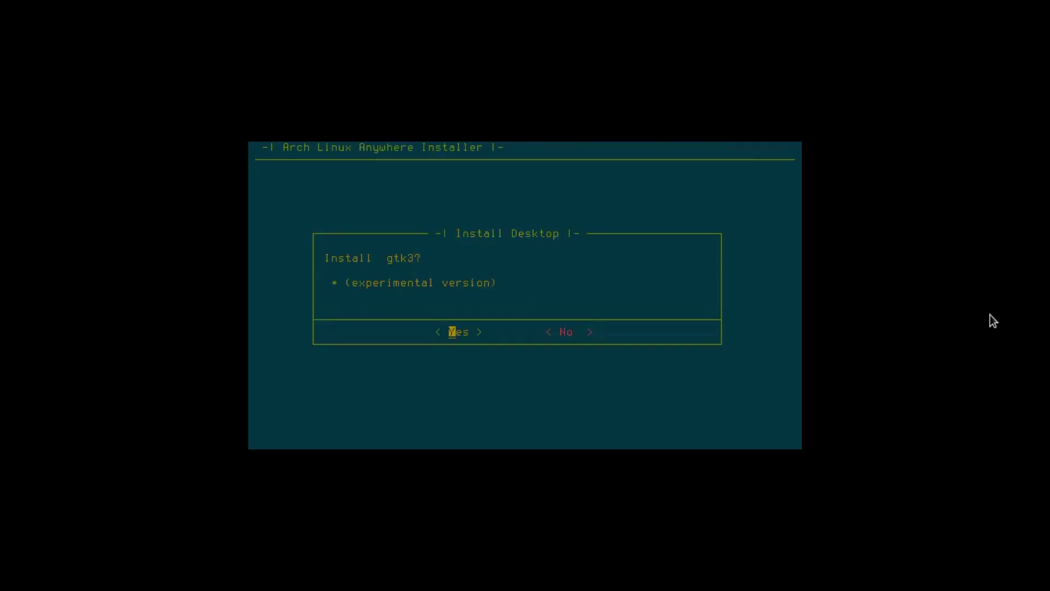
# Accept gtk3, acknowledge the guest utilities notice, skip touchpad drivers, and request a display manager
pyautogui.press('Return')
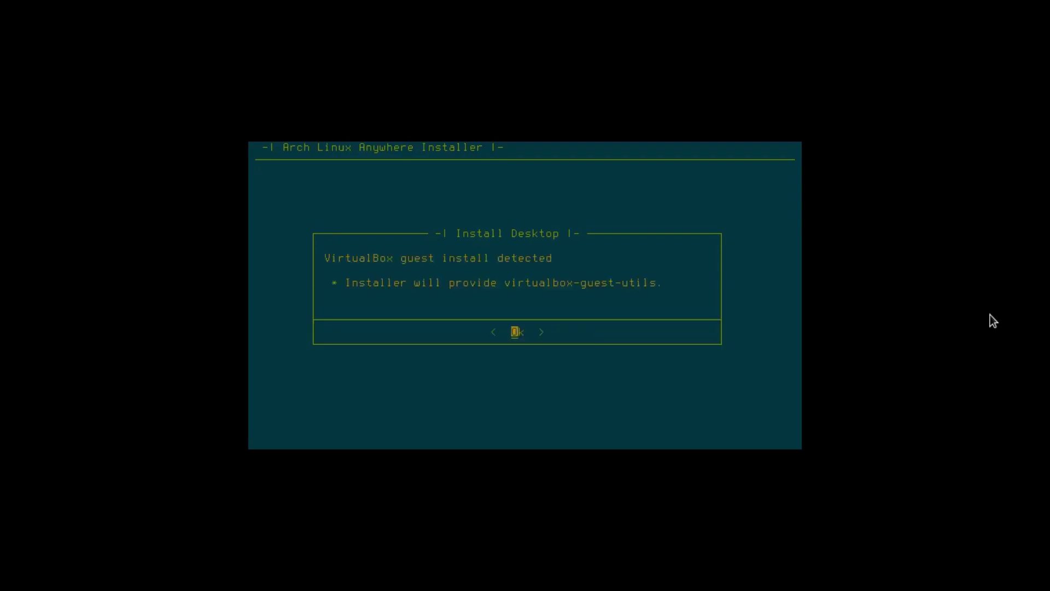
pyautogui.press('Return')
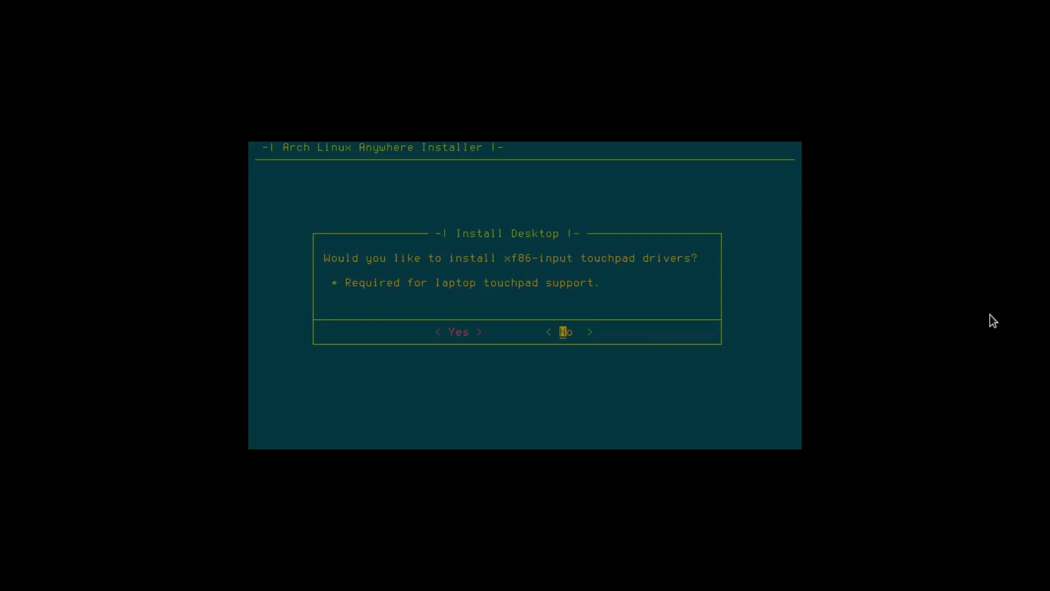
pyautogui.press('Left')
pyautogui.press('Right')
pyautogui.press('Return')
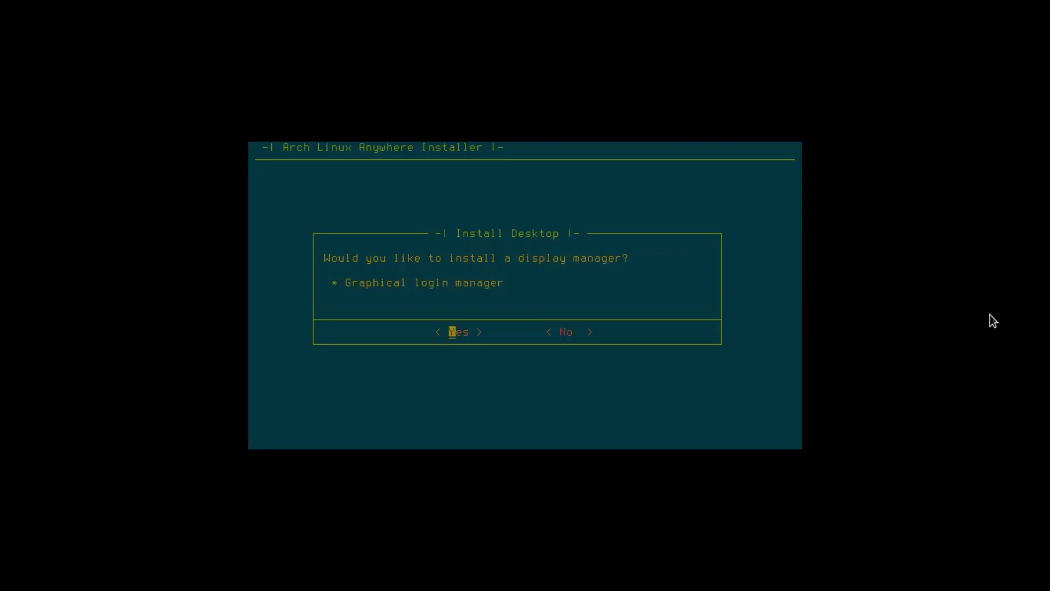
pyautogui.press('Return')
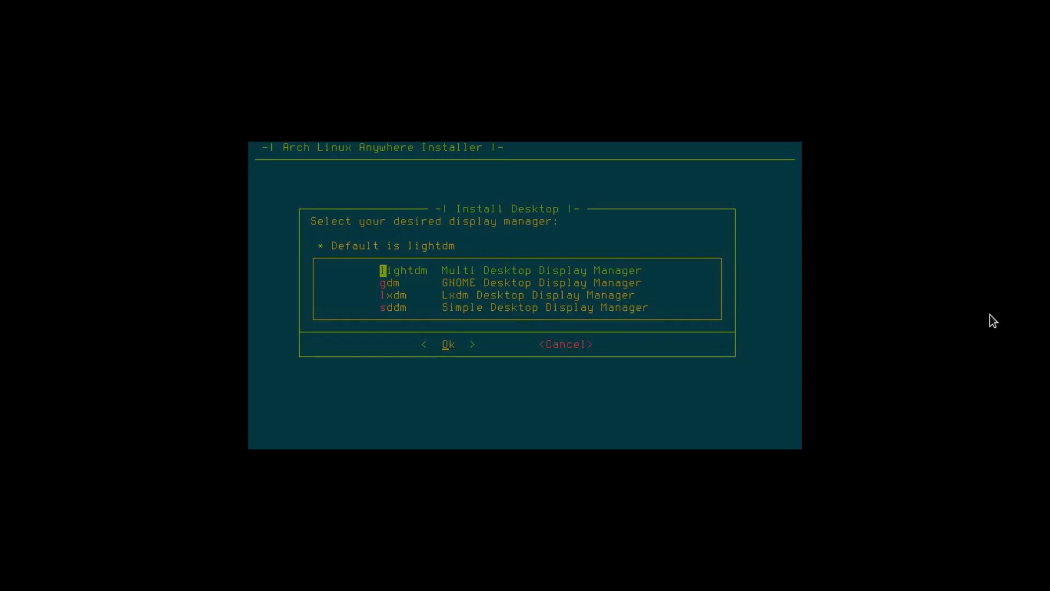
# Choose lightdm, agree to common software, and add the Arch Anywhere repository
pyautogui.press('Return')
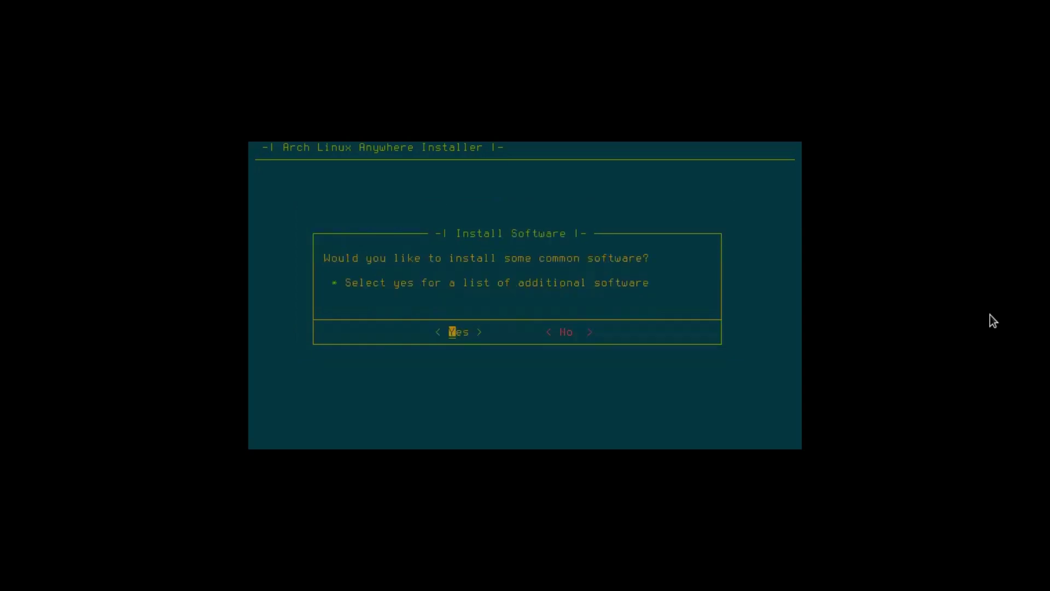
pyautogui.press('Return')
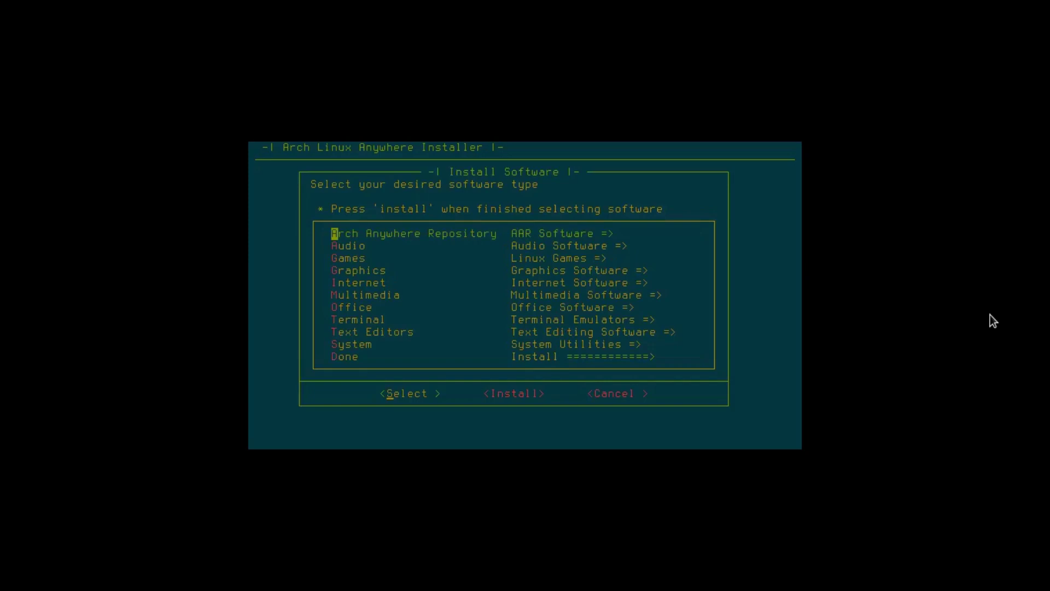
pyautogui.press('Return')
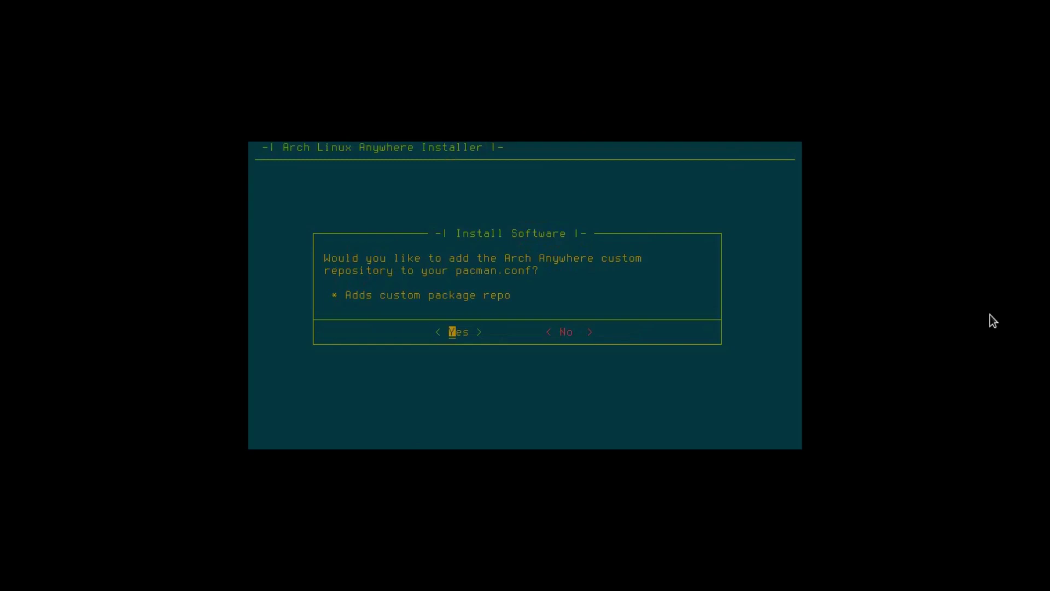
pyautogui.press('Return')
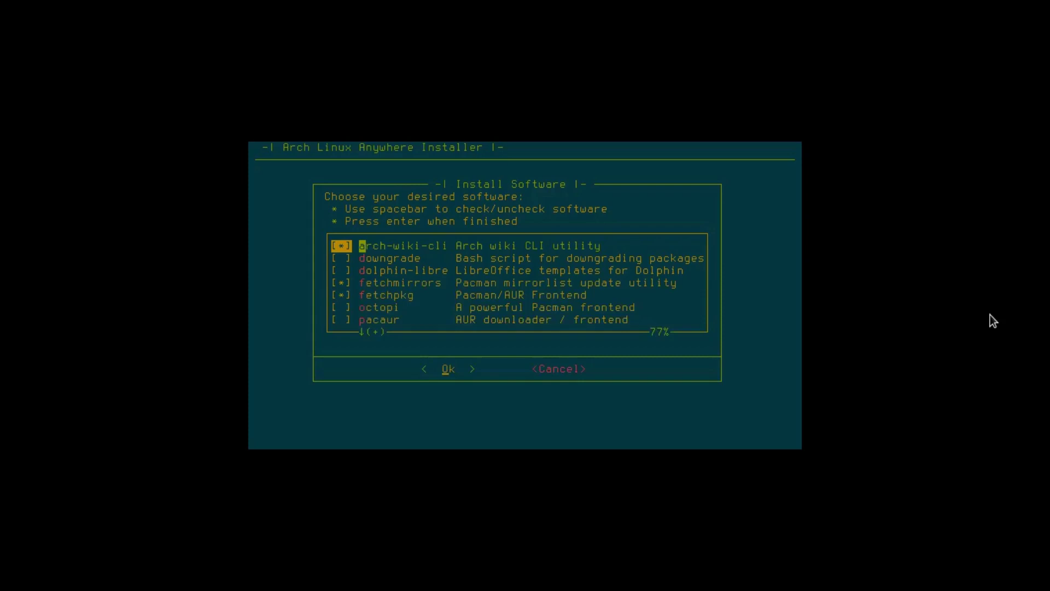
# Queue pamac-aur, yaourt and three other Arch Anywhere Repository packages for installation
pyautogui.press('Down')
pyautogui.press('Down')
pyautogui.press('Down')
pyautogui.press('Down')
pyautogui.press('Down')
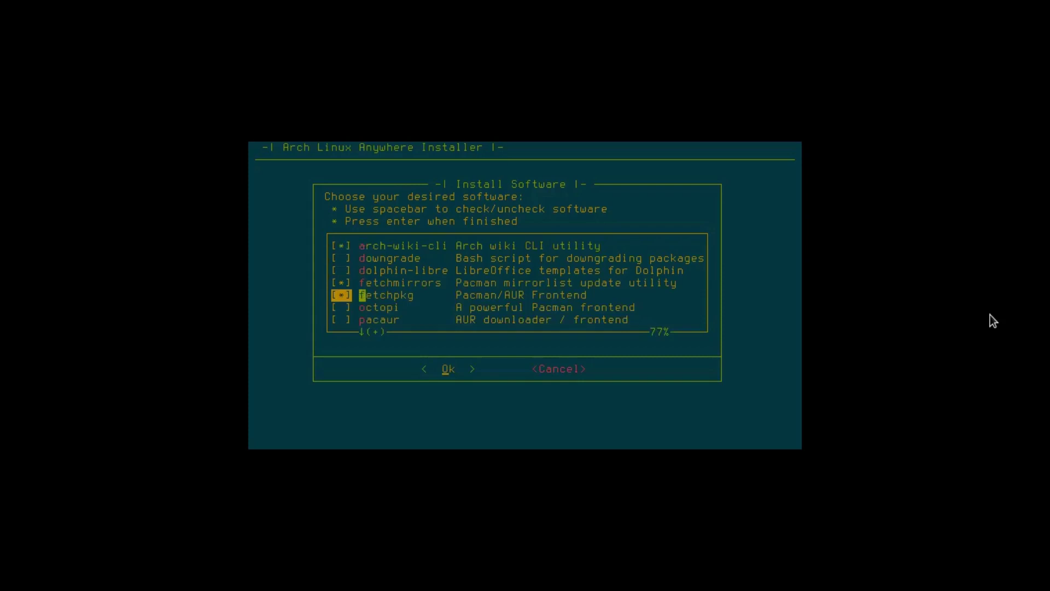
pyautogui.press('Down')
pyautogui.press('Down')
pyautogui.press('Down')
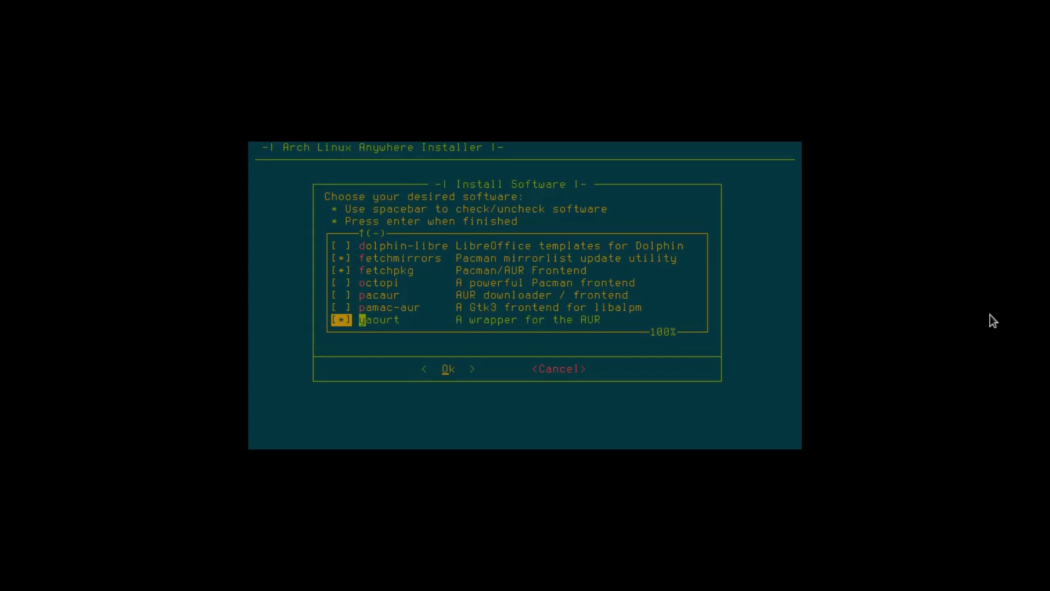
pyautogui.press('Up')
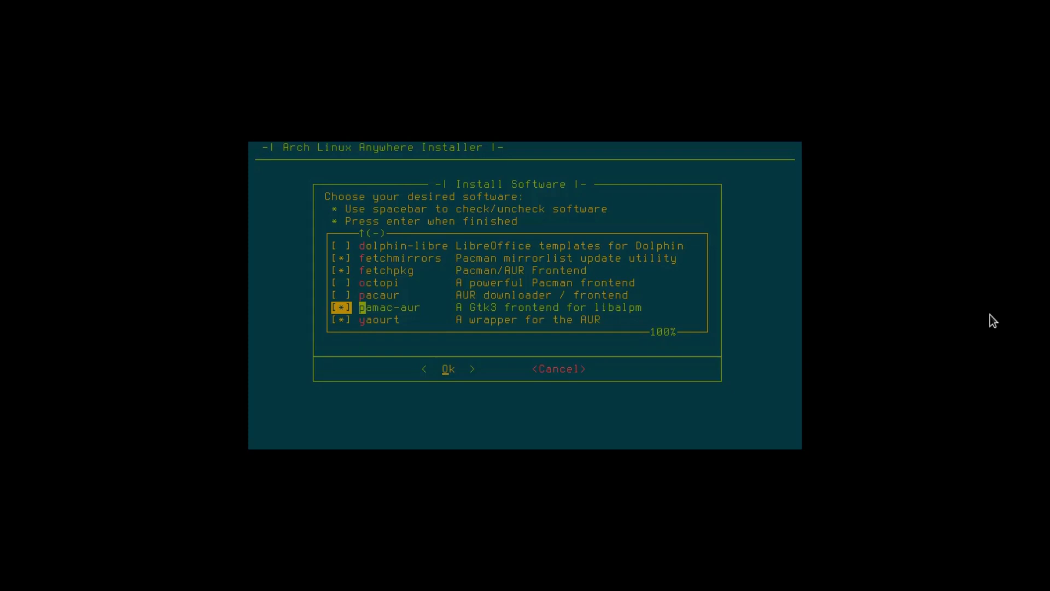
pyautogui.press('Return')
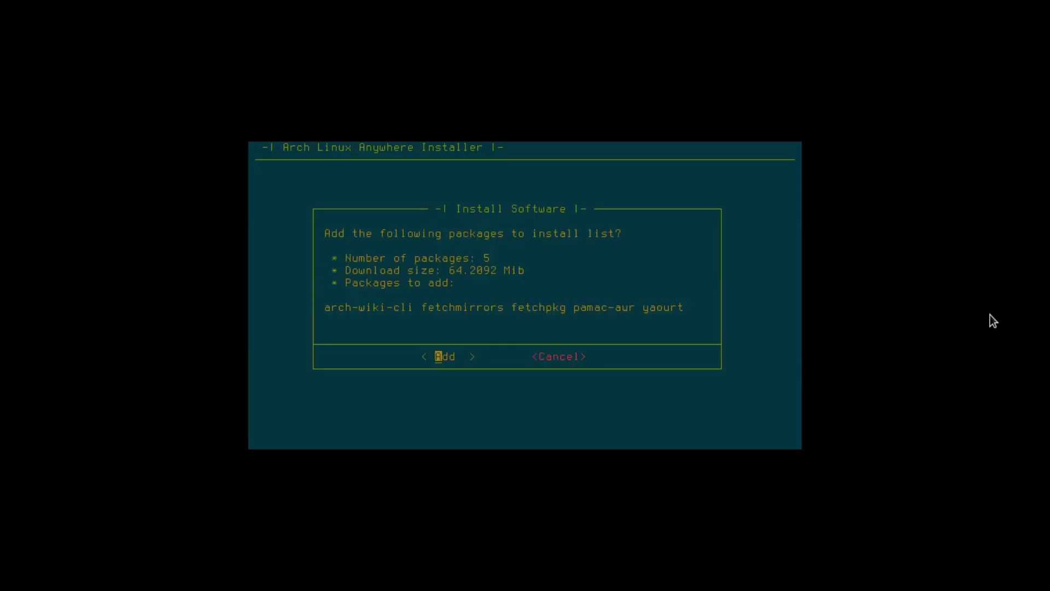
pyautogui.press('Return')
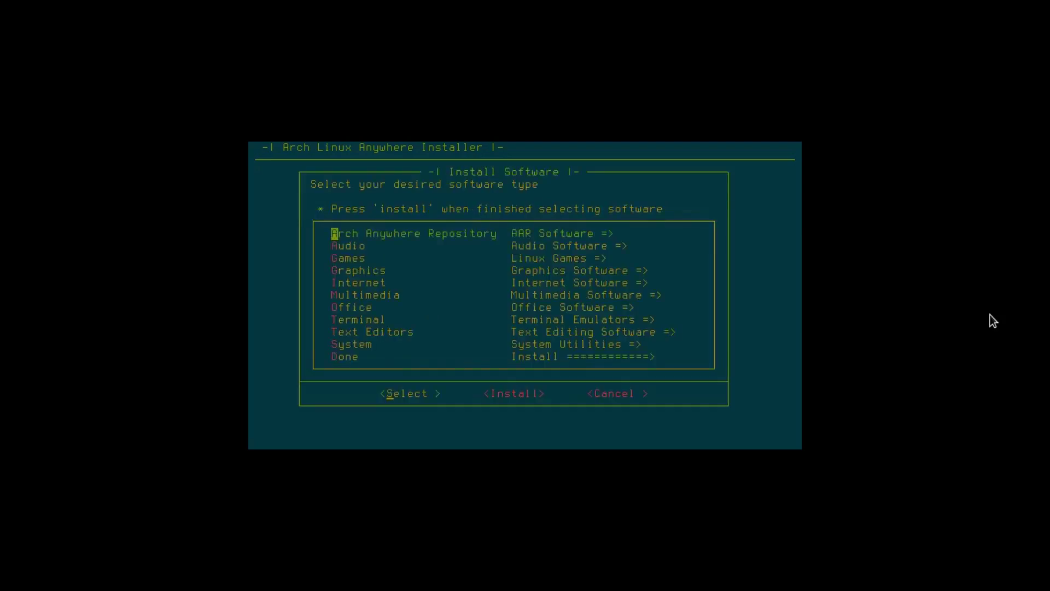
# Skip the Audio and Graphics software categories without choosing any packages
pyautogui.press('Down')
pyautogui.press('Return')
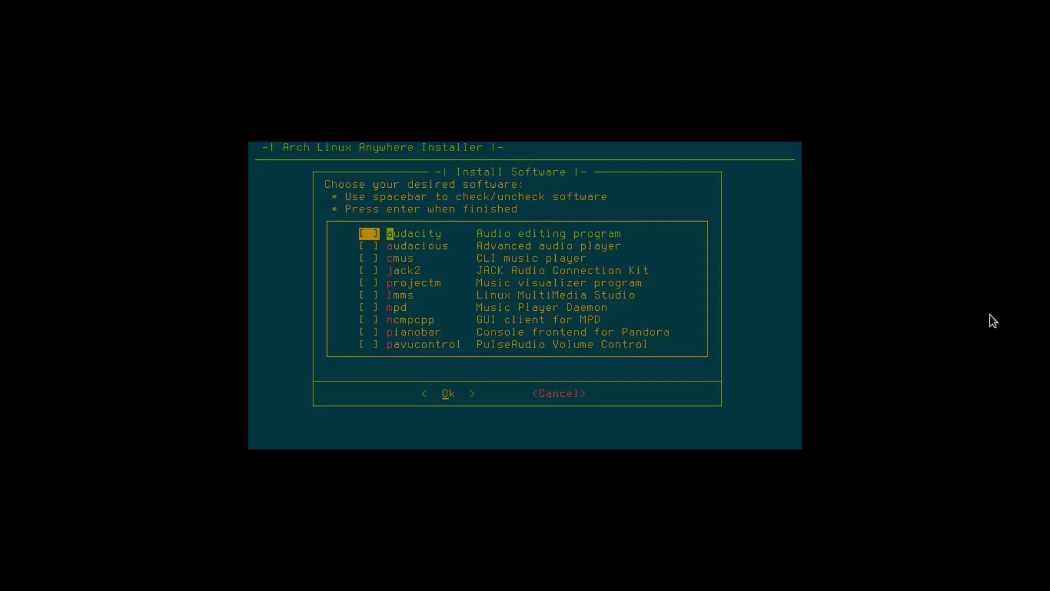
pyautogui.press('End')
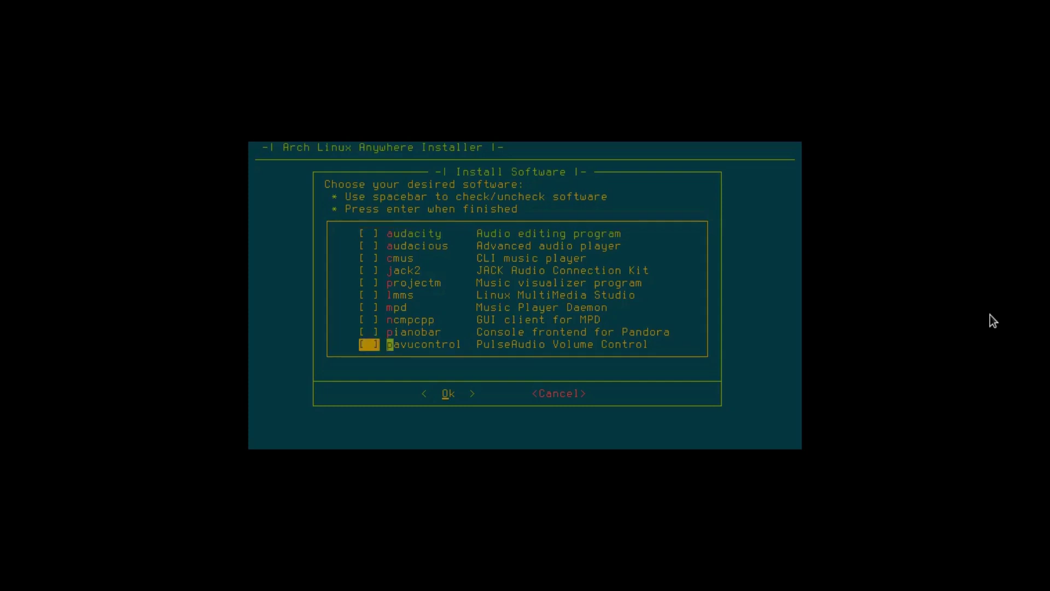
pyautogui.press('Return')
pyautogui.press('Left')
pyautogui.press('Return')
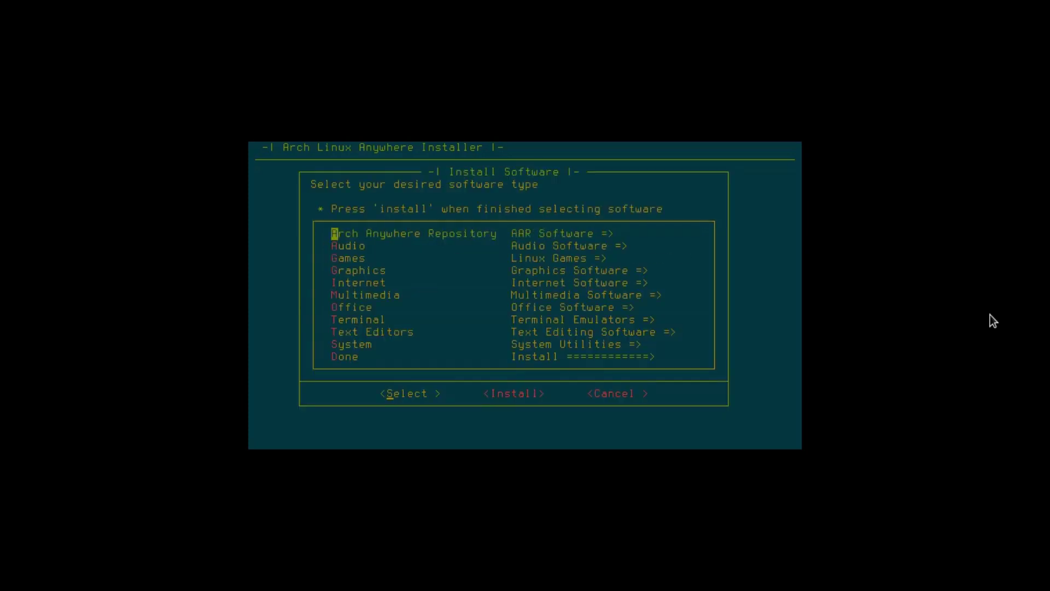
pyautogui.press('Down')
pyautogui.press('Down')
pyautogui.press('Down')
pyautogui.press('Return')
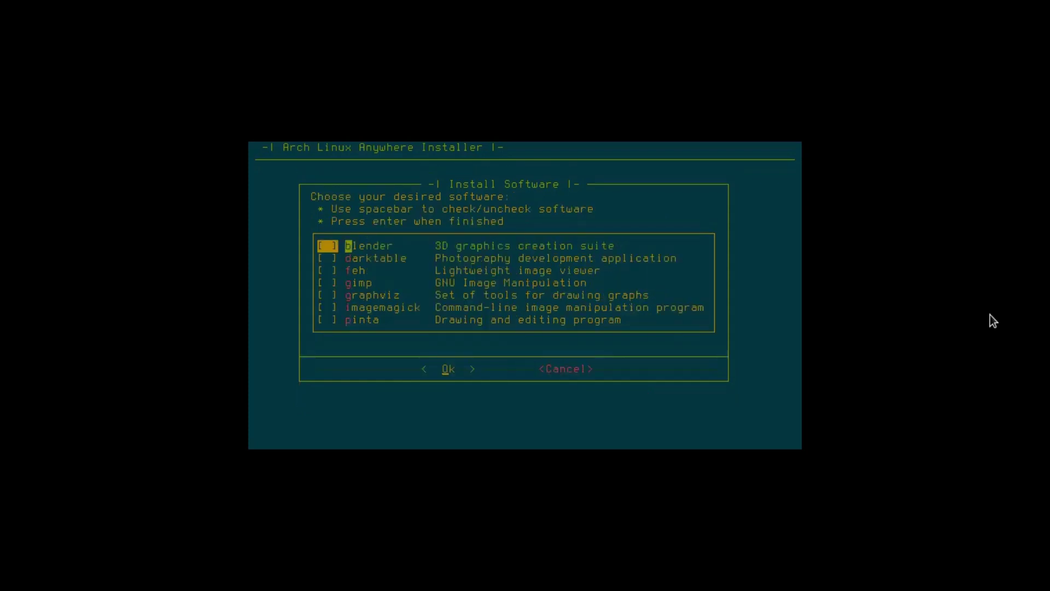
pyautogui.press('Down')
pyautogui.press('Down')
pyautogui.press('Down')
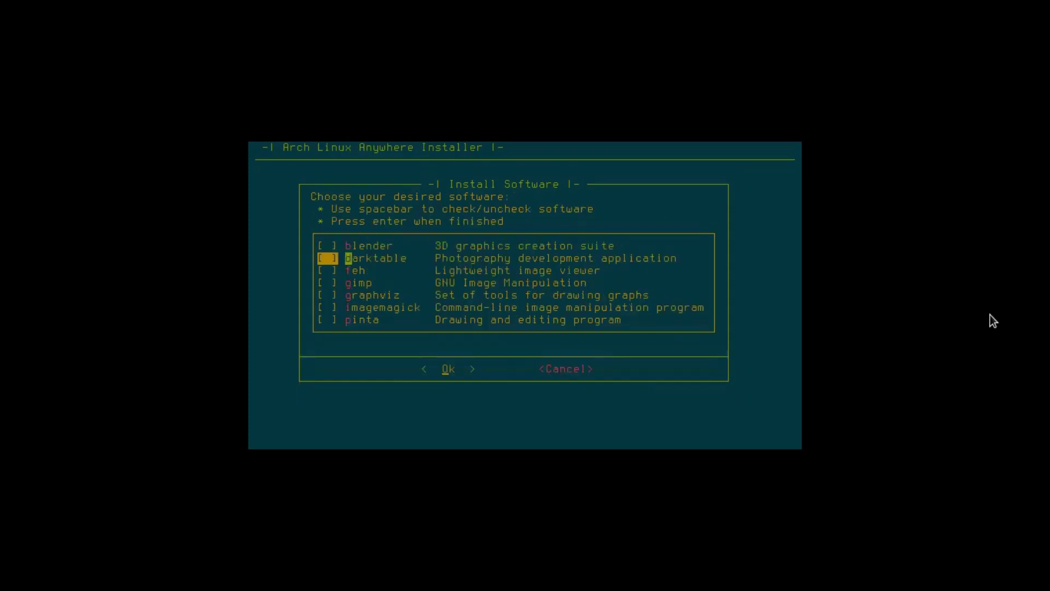
pyautogui.press('Down')
pyautogui.press('Down')
pyautogui.press('Down')
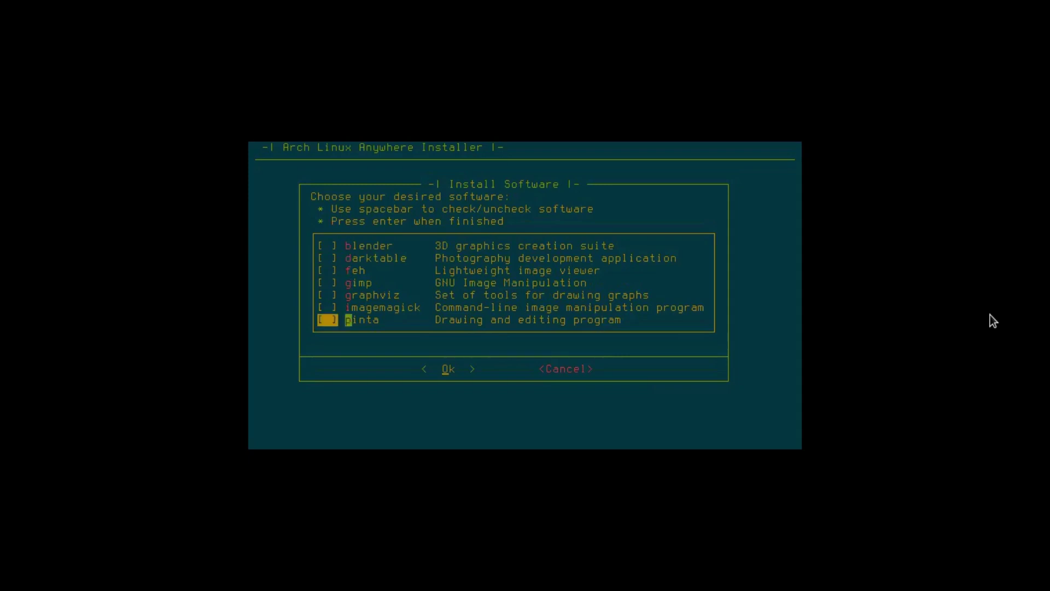
pyautogui.press('Return')
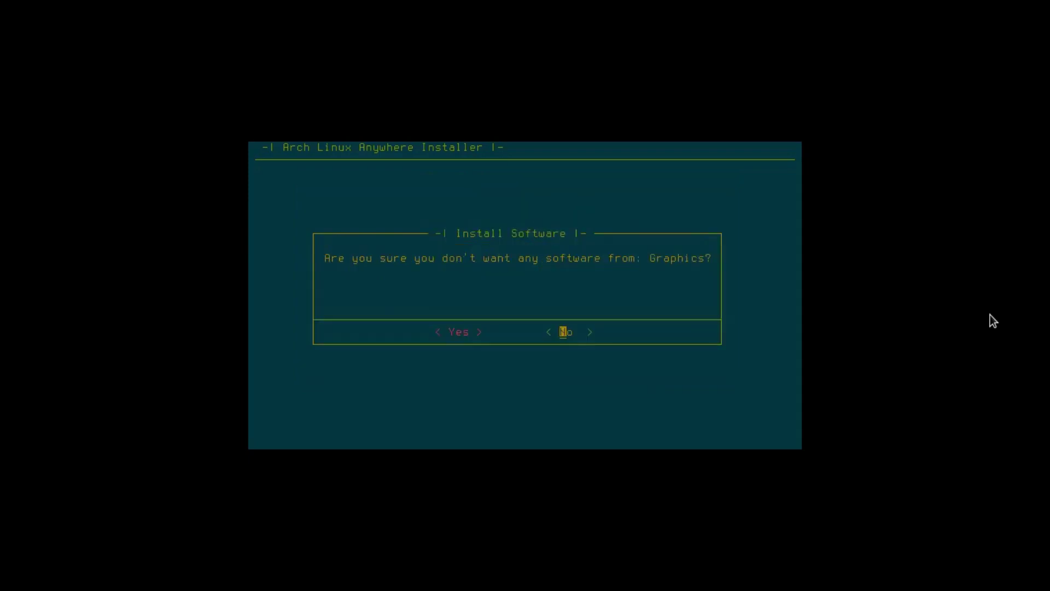
pyautogui.press('Return')
# Add screenfetch, wget and ufw from System software, then finish the software selection
pyautogui.press('Down')
pyautogui.press('Down')
pyautogui.press('Down')
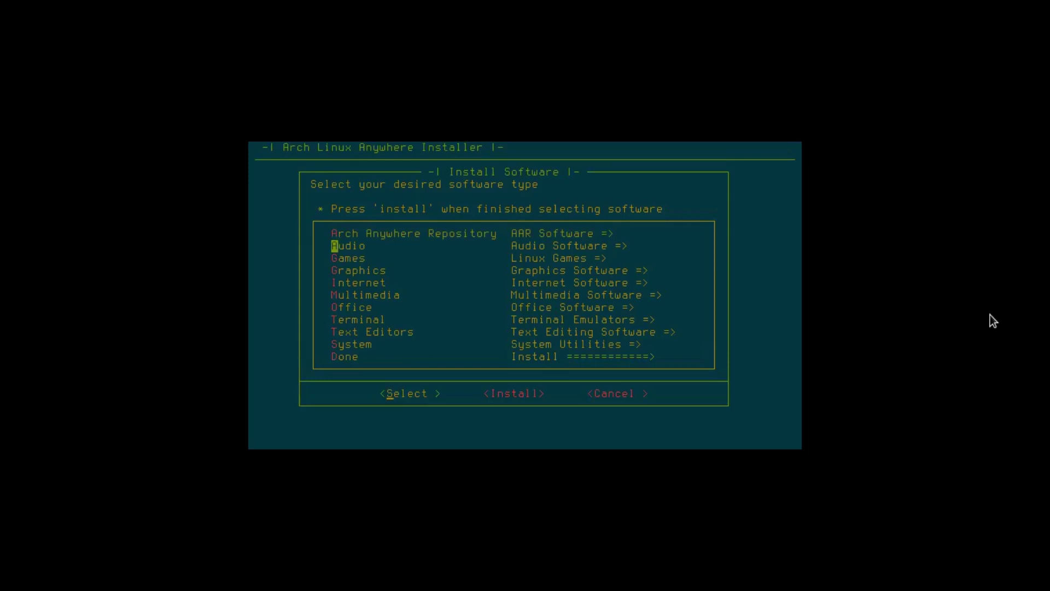
pyautogui.press('Down')
pyautogui.press('Down')
pyautogui.press('Down')
pyautogui.press('Down')
pyautogui.press('Down')
pyautogui.press('Down')
pyautogui.press('Return')
pyautogui.press('Down')
pyautogui.press('Down')
pyautogui.press('Down')
pyautogui.press('Down')
pyautogui.press('Down')
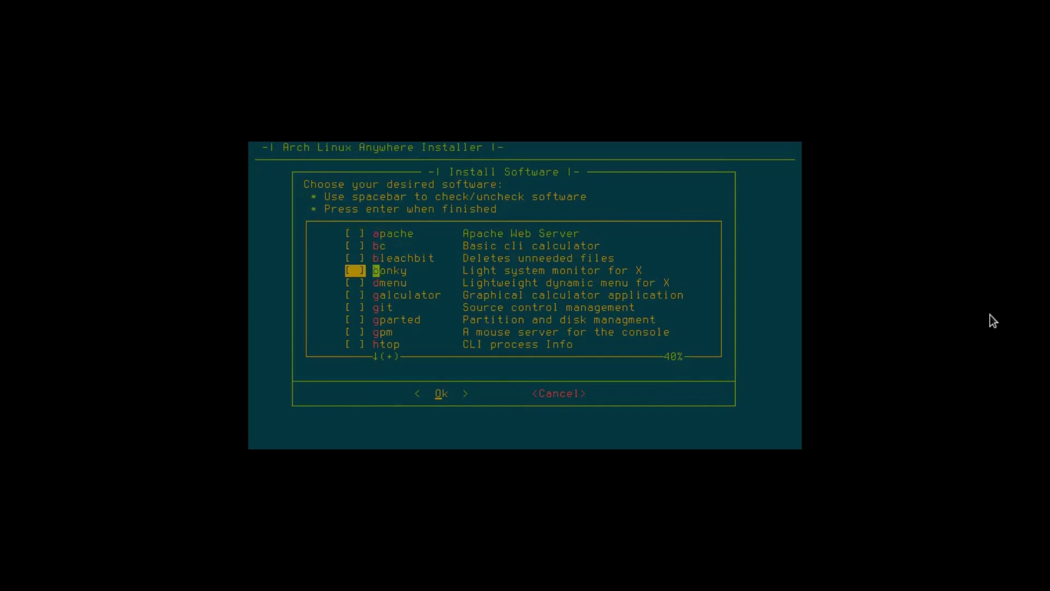
pyautogui.press('Down')
pyautogui.press('Down')
pyautogui.press('Down')
pyautogui.press('Down')
pyautogui.press('Down')
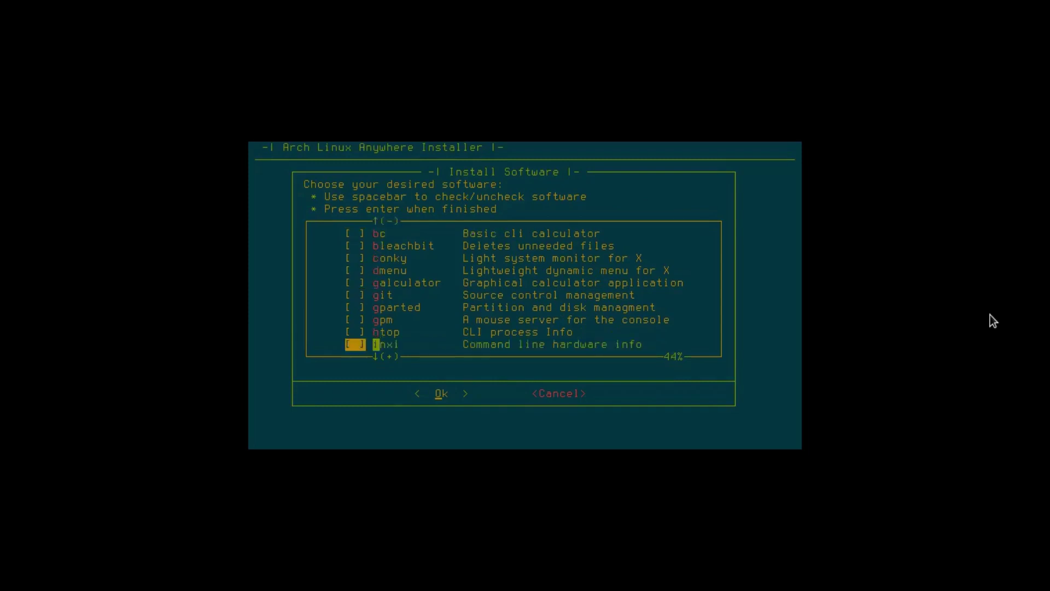
pyautogui.press('Down')
pyautogui.press('Down')
pyautogui.press('Down')
pyautogui.press('Down')
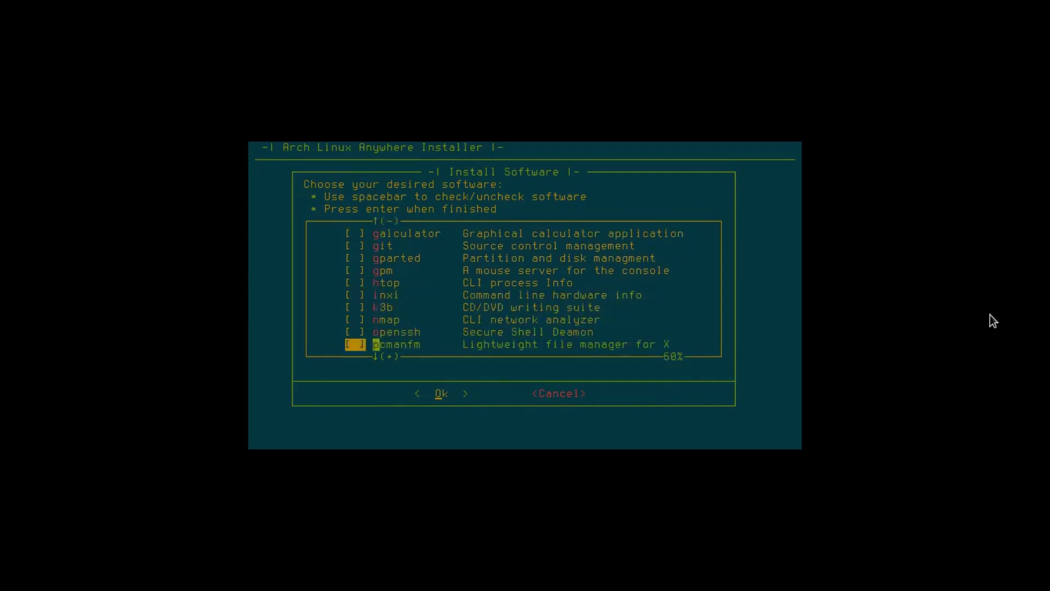
pyautogui.press('Down')
pyautogui.press('Down')
pyautogui.press('Down')
pyautogui.press('space')
pyautogui.press('Down')
pyautogui.press('Down')
pyautogui.press('Down')
pyautogui.press('Down')
pyautogui.press('Down')
pyautogui.press('space')
pyautogui.press('Down')
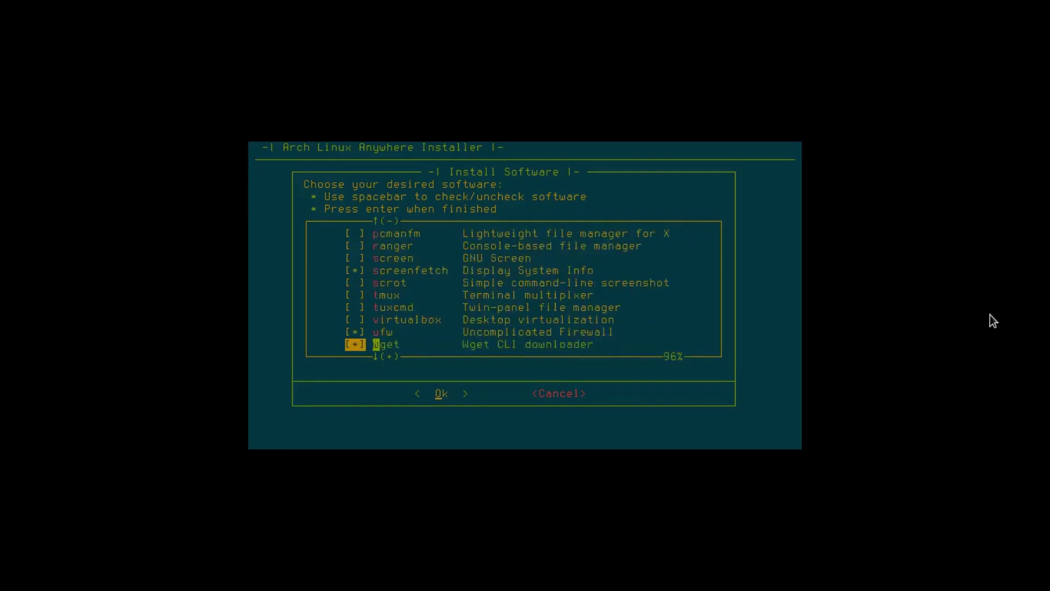
pyautogui.press('space')
pyautogui.press('Down')
pyautogui.press('Return')
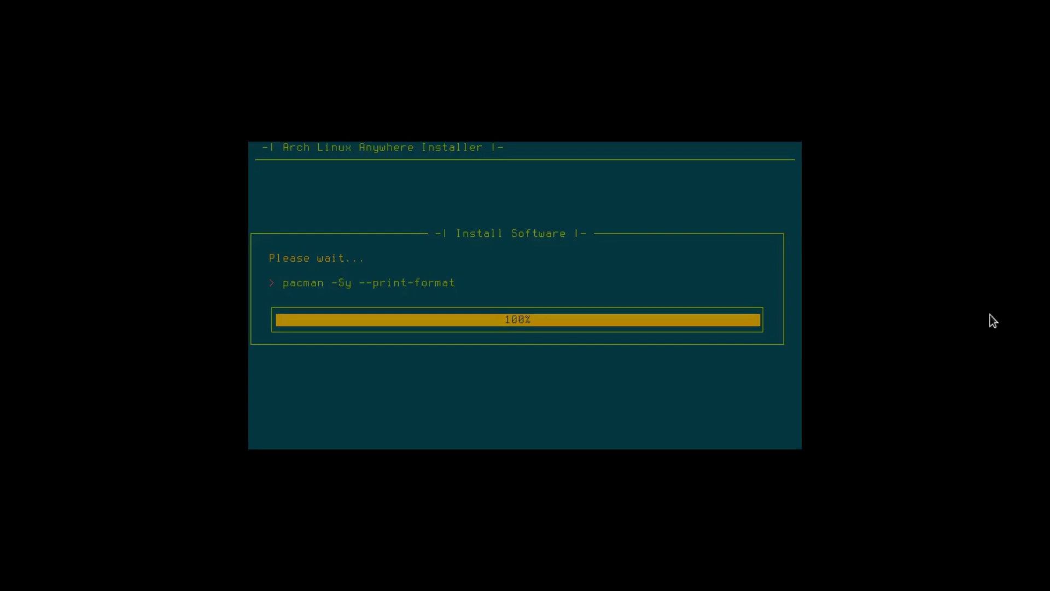
pyautogui.press('Return')
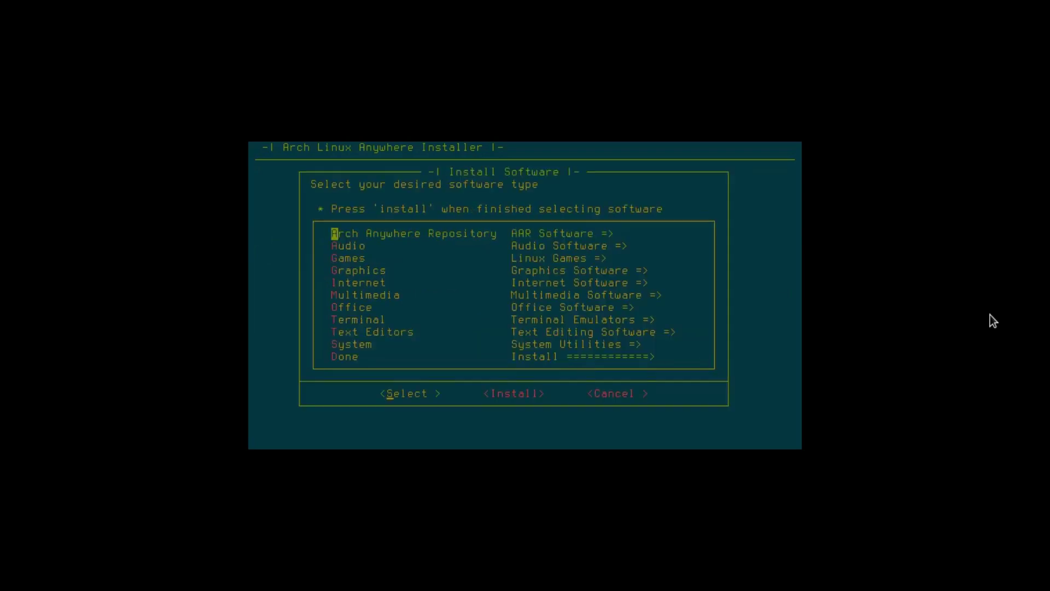
pyautogui.press('Down')
pyautogui.press('Down')
pyautogui.press('Down')
pyautogui.press('Down')
pyautogui.press('Down')
pyautogui.press('Down')
pyautogui.press('Down')
pyautogui.press('Down')
pyautogui.press('Down')
pyautogui.press('Down')
pyautogui.press('Return')
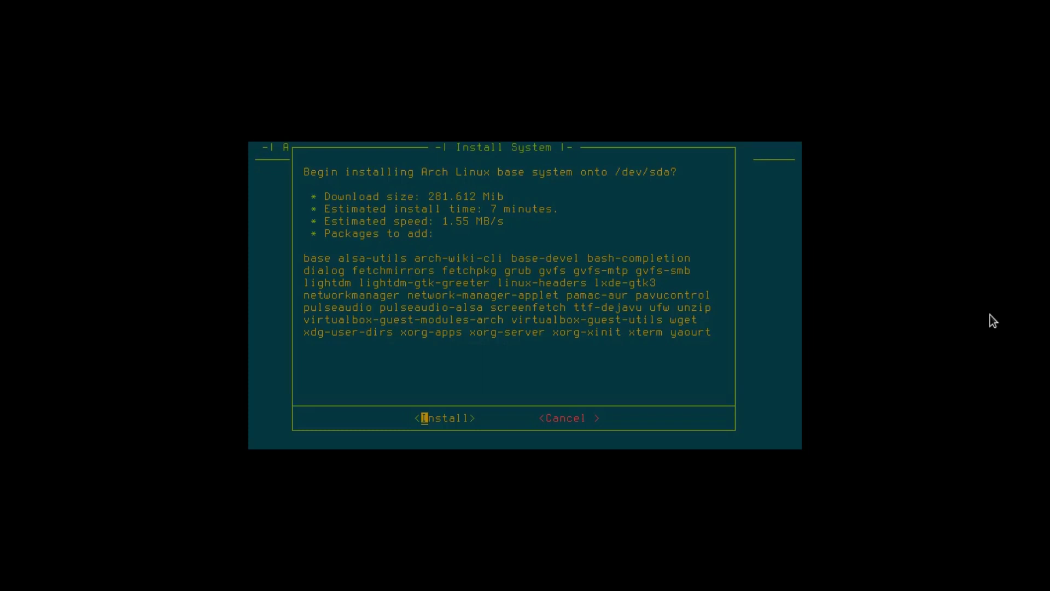
# Confirm the base-system install onto /dev/sda and let the packages download and install
pyautogui.press('Return')
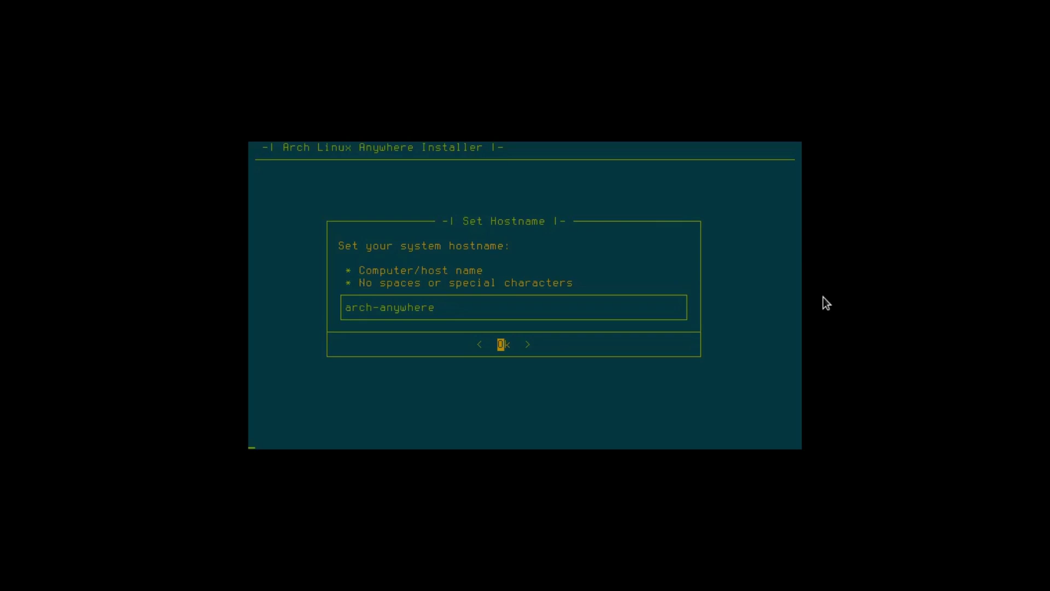
# Keep the arch-anywhere hostname and set and confirm the root password
pyautogui.press('Return')
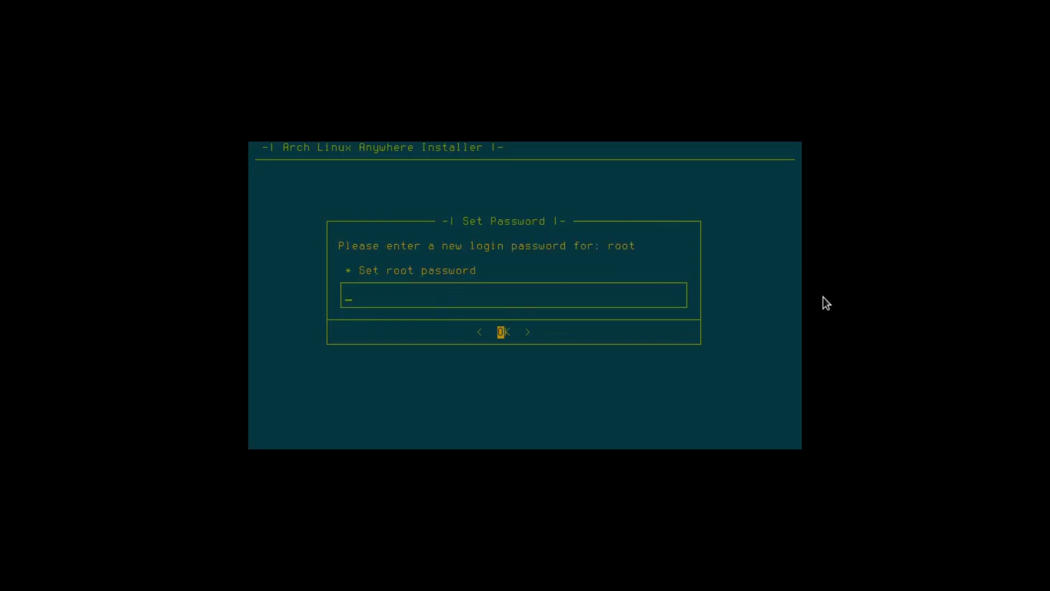
pyautogui.write('******')
pyautogui.press('Return')
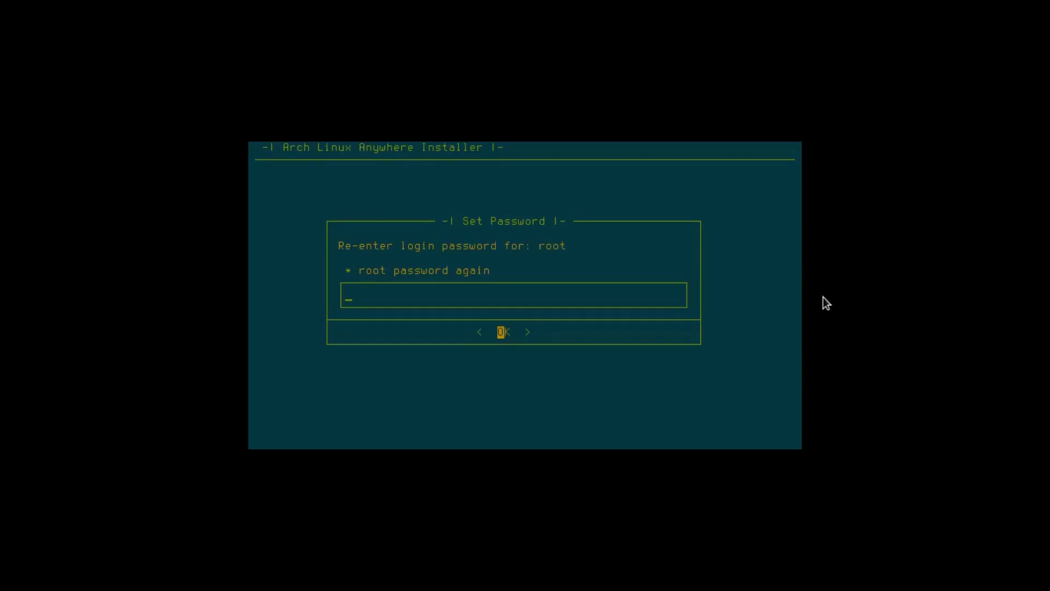
pyautogui.write('******')
pyautogui.press('Return')
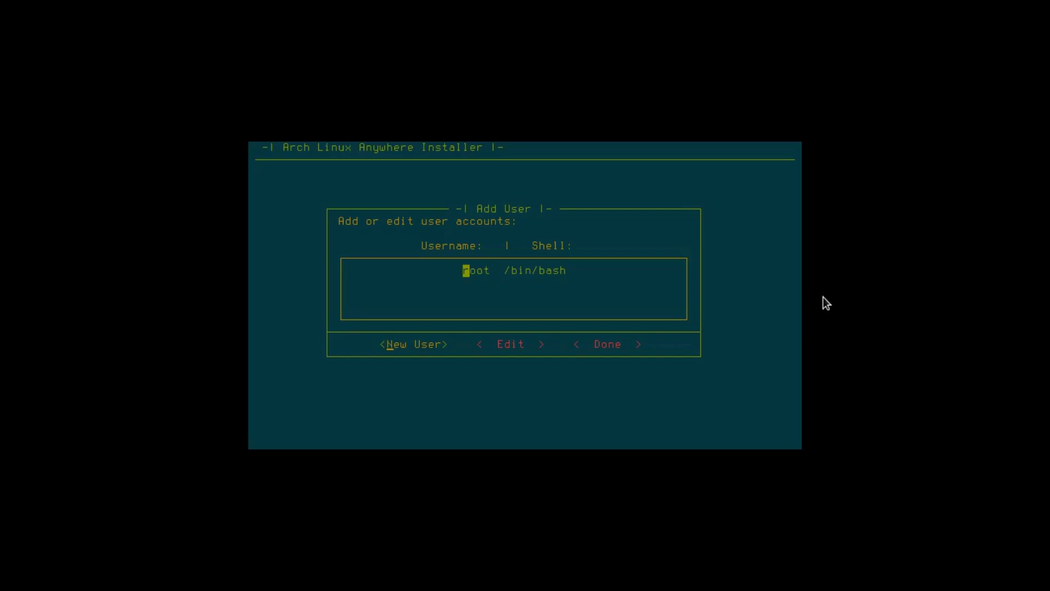
# Add user 'archy' with a confirmed password and sudo rights, then finish the install
pyautogui.press('Return')
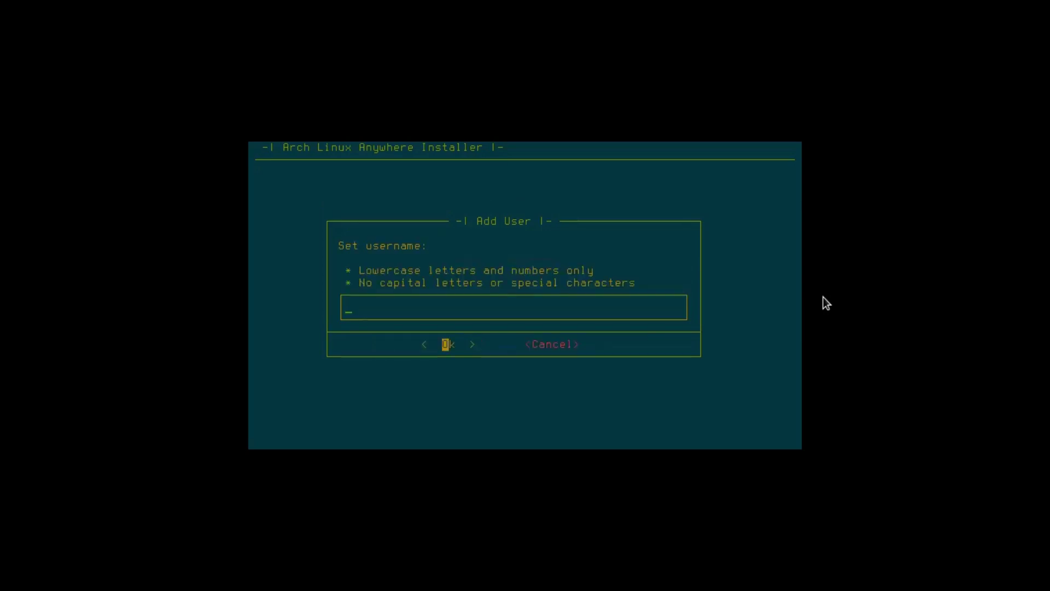
pyautogui.write('archy')
pyautogui.press('Return')
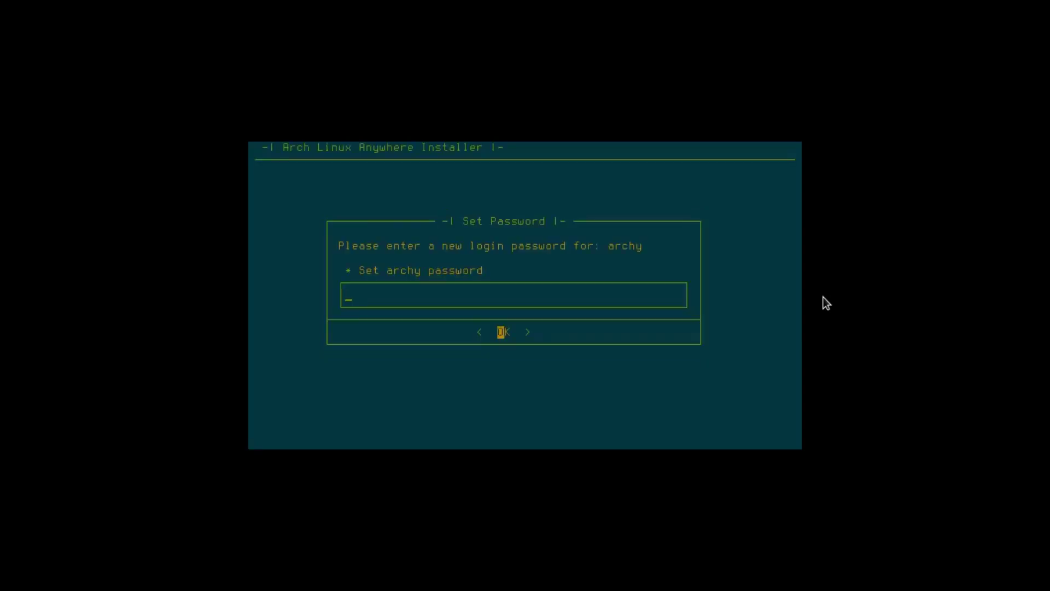
pyautogui.write('********')
pyautogui.press('Return')
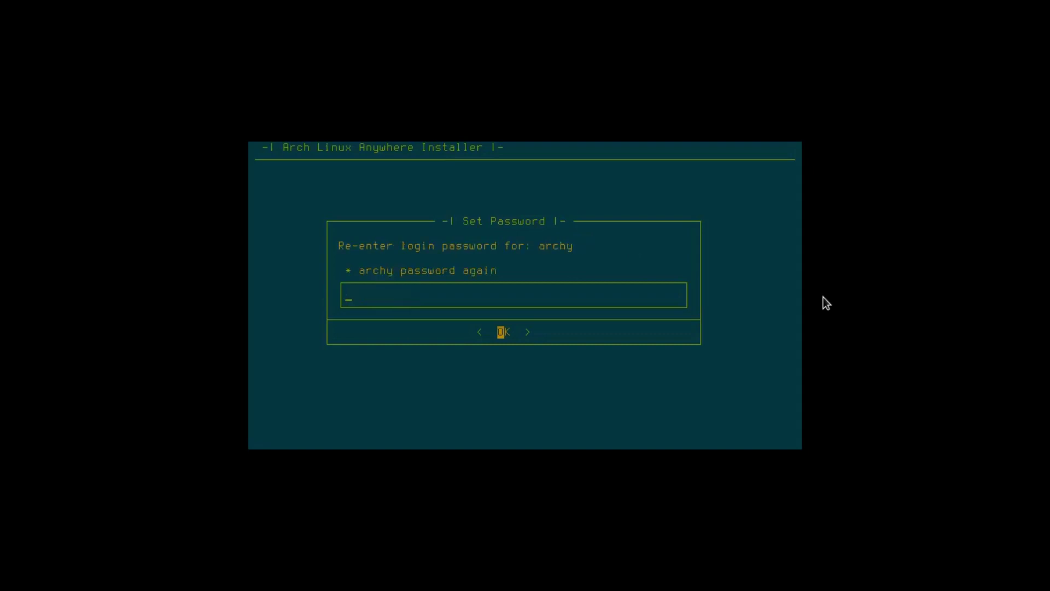
pyautogui.write('********')
pyautogui.press('Return')
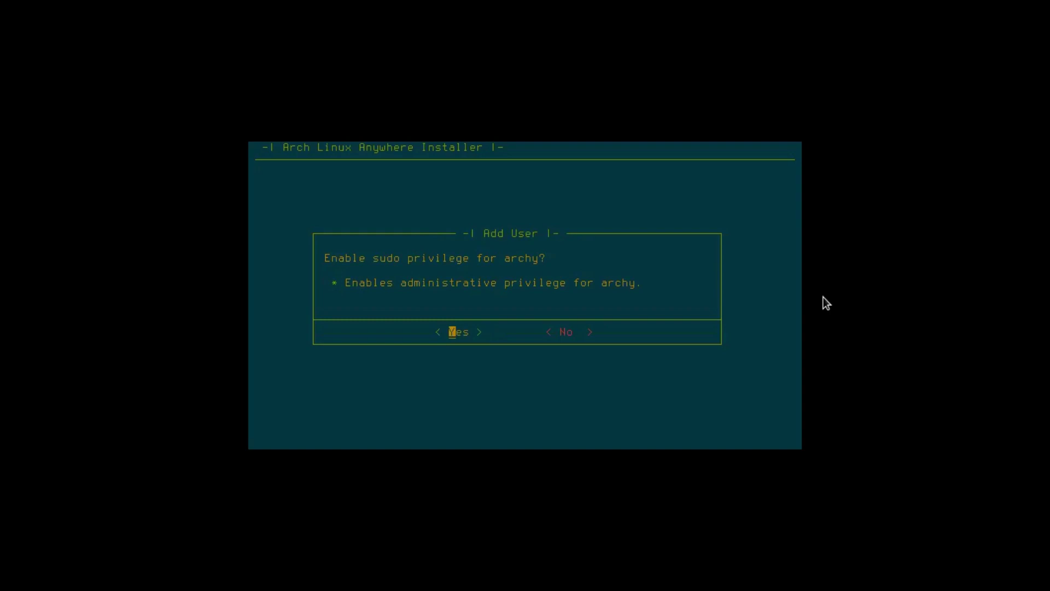
pyautogui.press('Return')
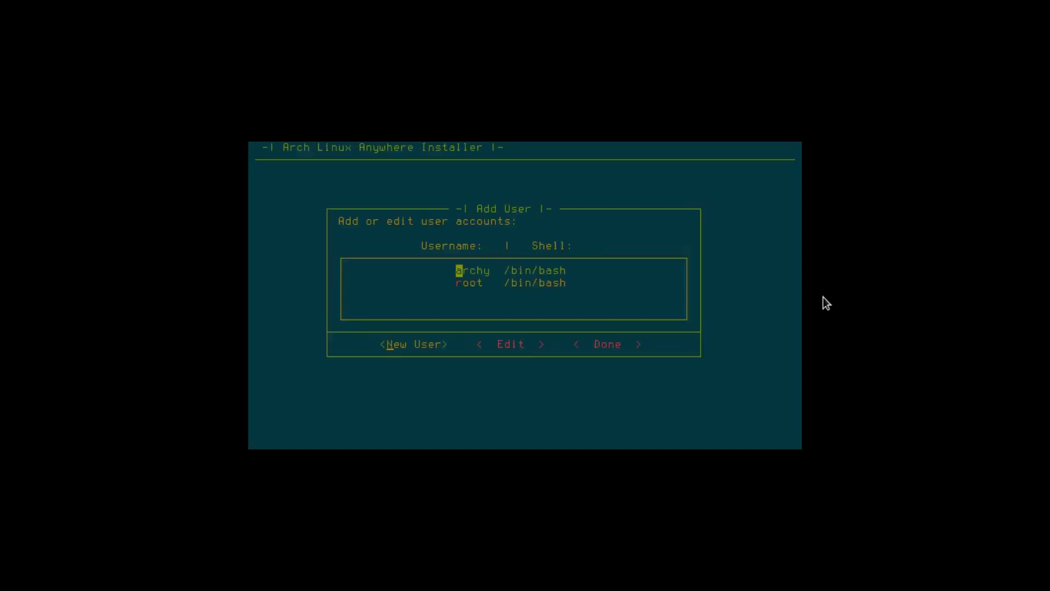
pyautogui.press('Tab')
pyautogui.press('Tab')
pyautogui.press('Return')
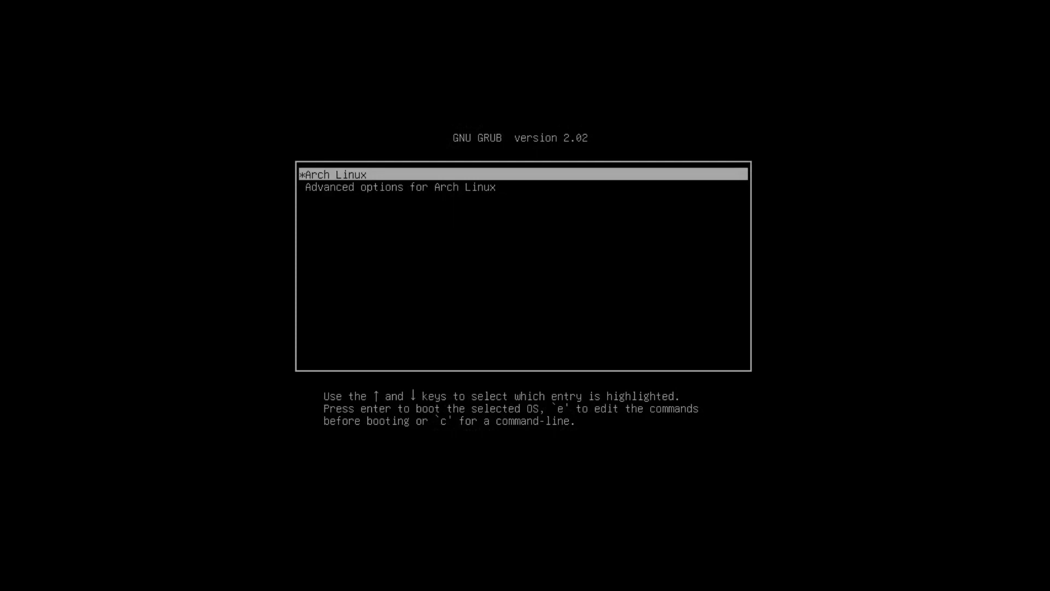
# Boot the plain Arch Linux GRUB entry and sign in as archy with the user password
pyautogui.press('Down')
pyautogui.press('Up')
pyautogui.press('Return')
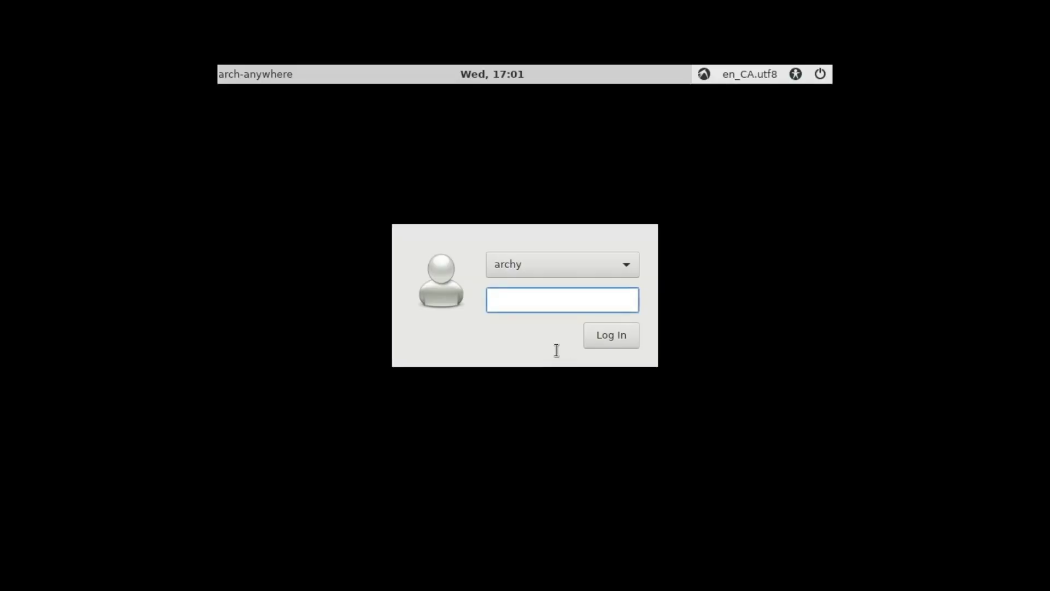
pyautogui.write('******')
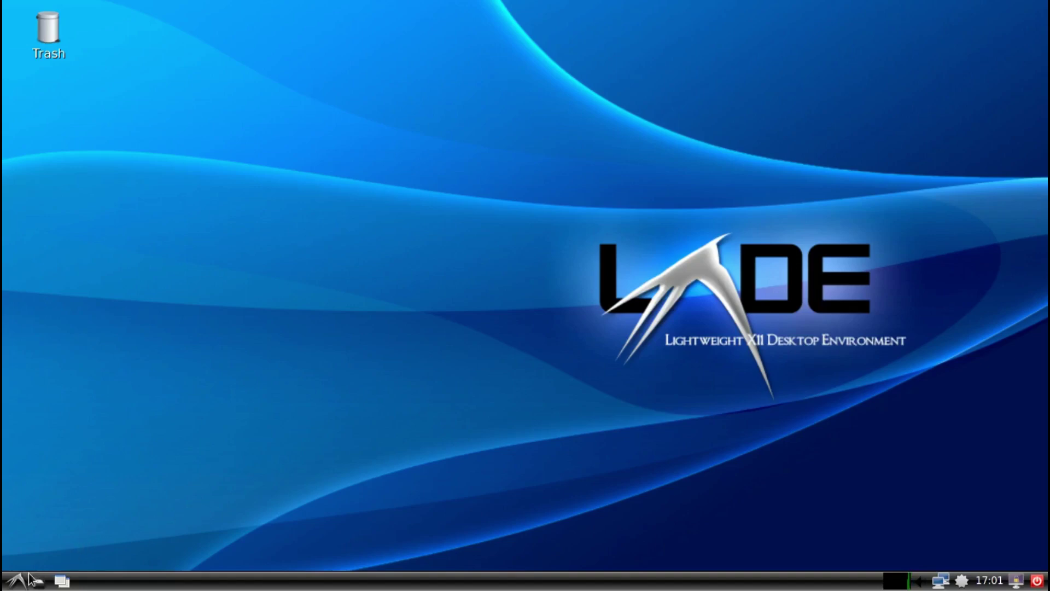
# Launch Add/Remove Software (Pamac) from the System Tools menu
pyautogui.click(16, 581)
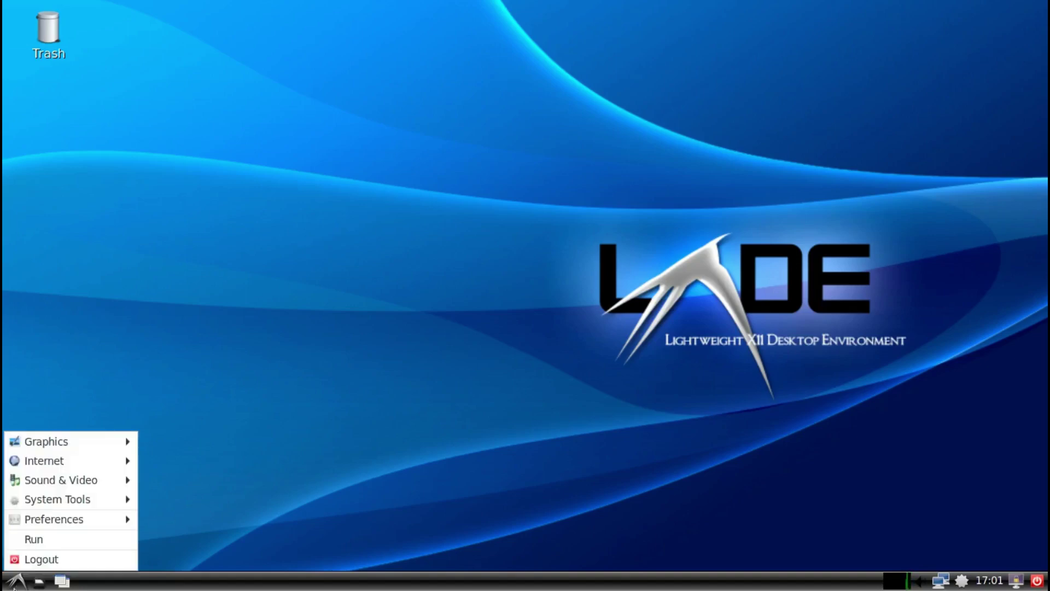
pyautogui.moveTo(47, 499)
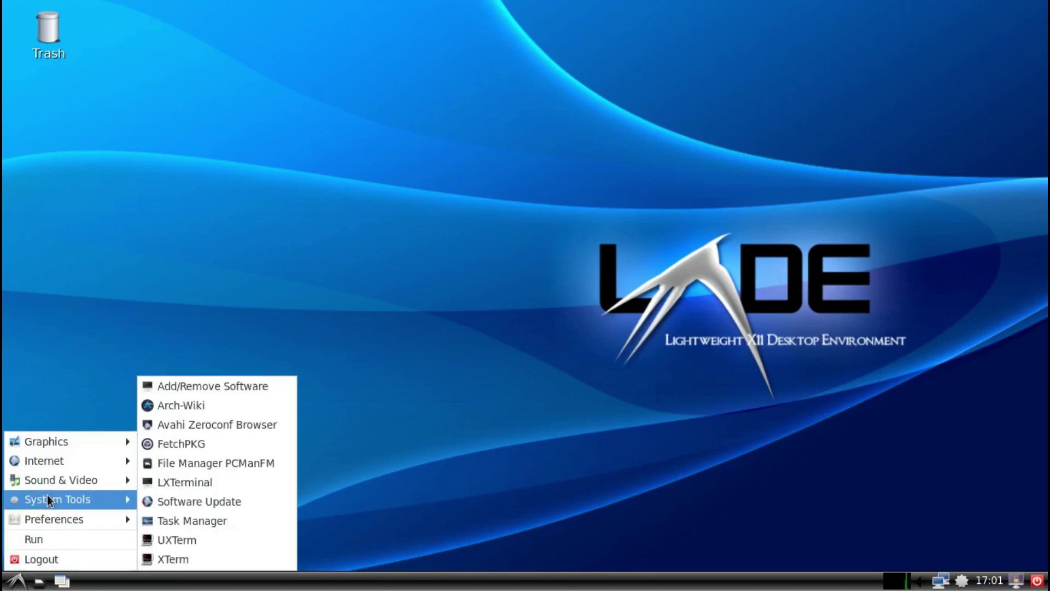
pyautogui.moveTo(48, 466)
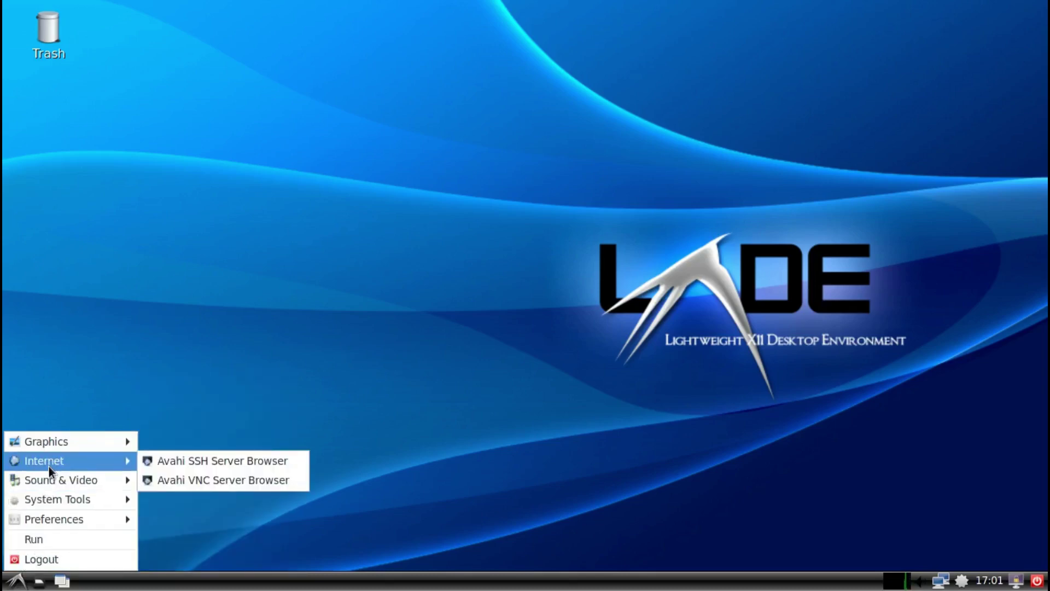
pyautogui.moveTo(48, 445)
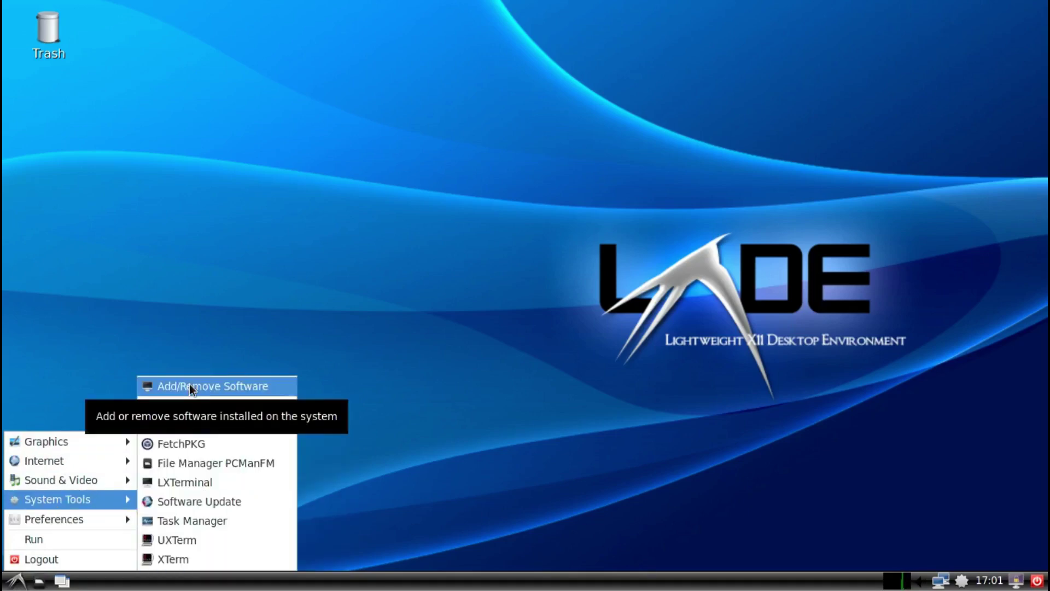
pyautogui.click(191, 389)
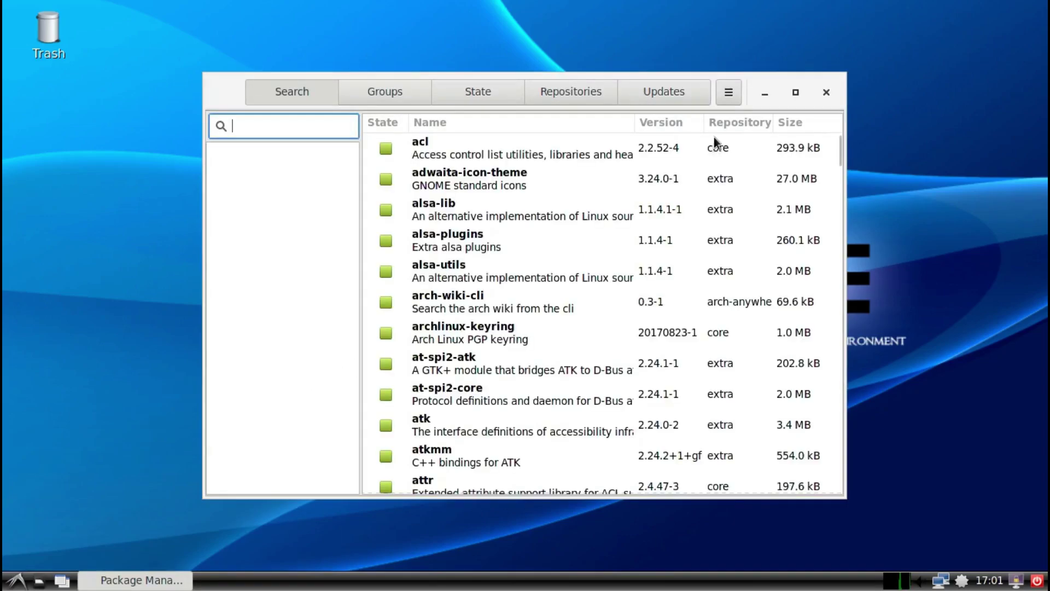
# In Pamac Preferences, enable AUR, searching it by default and checking it for updates
pyautogui.click(729, 94)
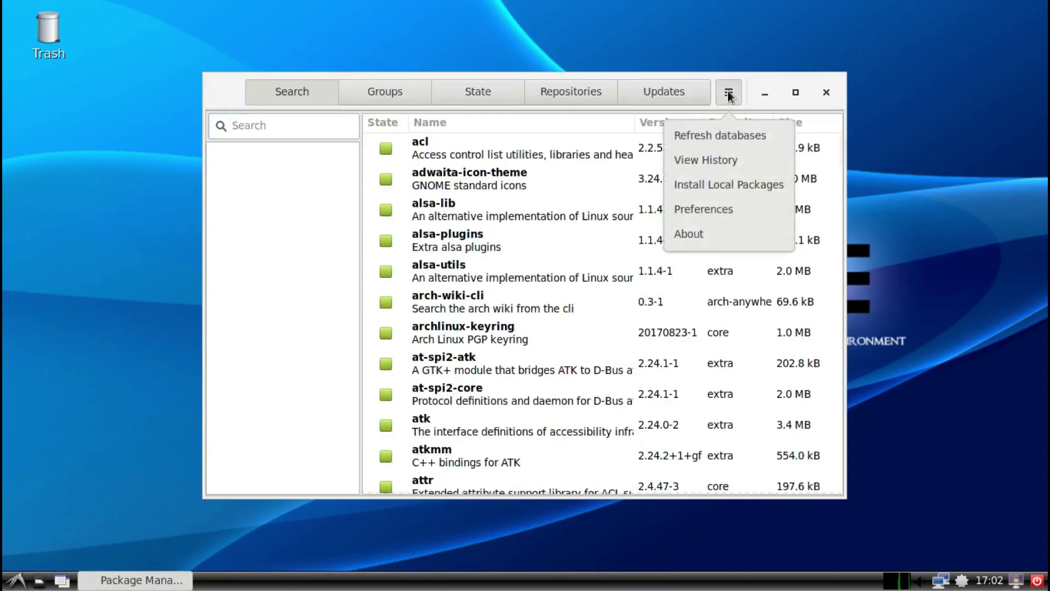
pyautogui.click(705, 215)
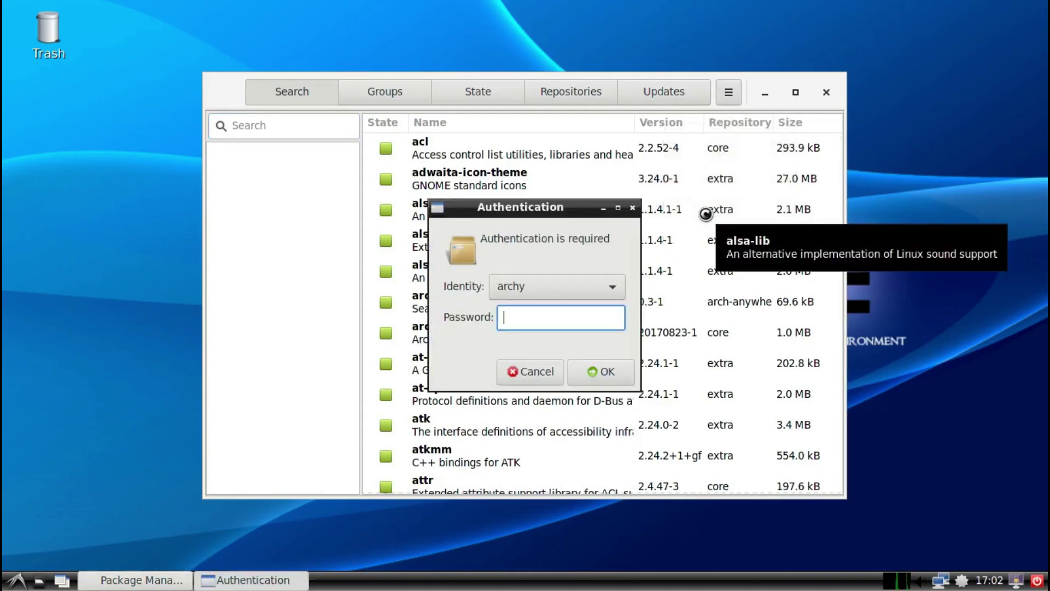
pyautogui.write('••••••••')
pyautogui.press('Return')
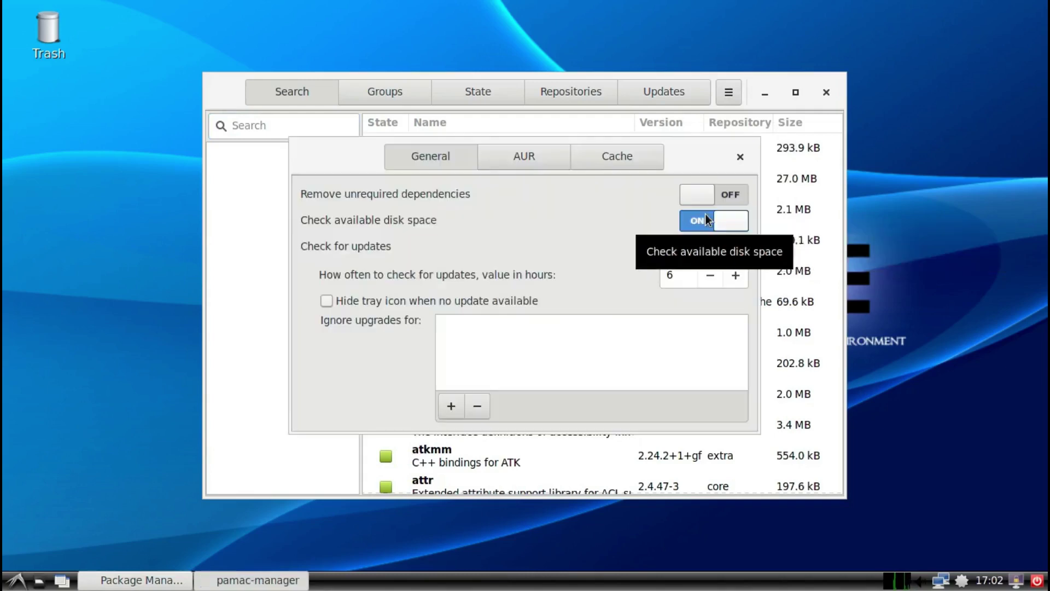
pyautogui.click(515, 156)
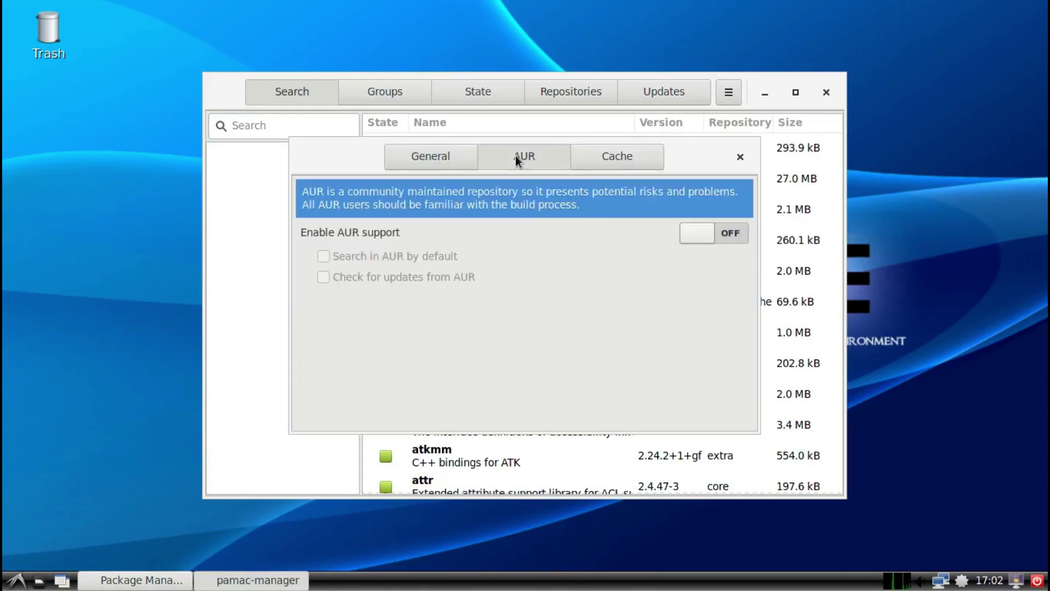
pyautogui.click(745, 236)
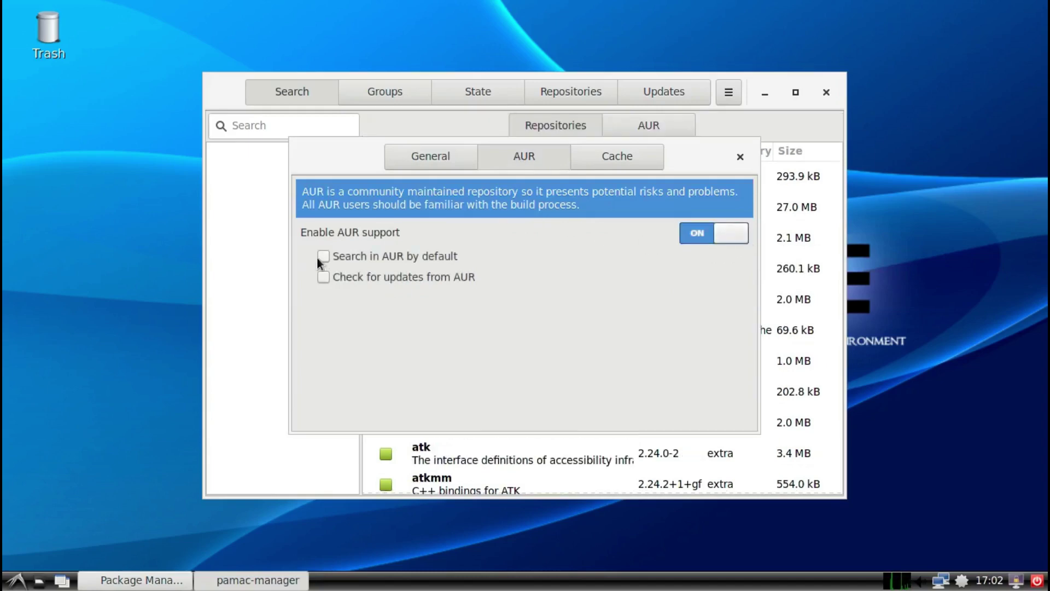
pyautogui.click(323, 256)
pyautogui.click(324, 277)
# Close Preferences and confirm on the Updates page that the system is up to date
pyautogui.click(741, 157)
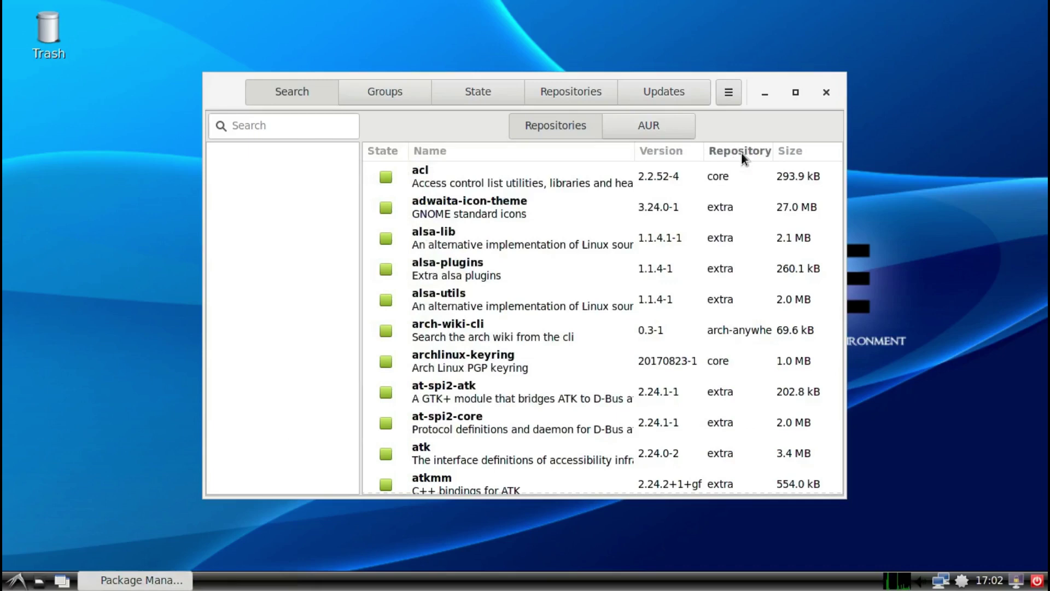
pyautogui.click(306, 128)
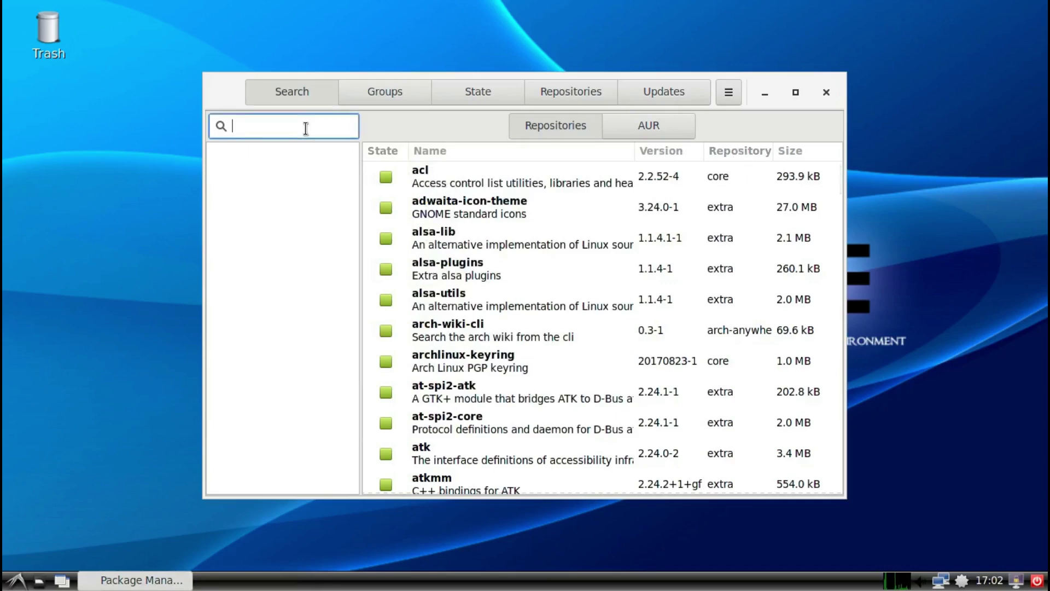
pyautogui.click(655, 97)
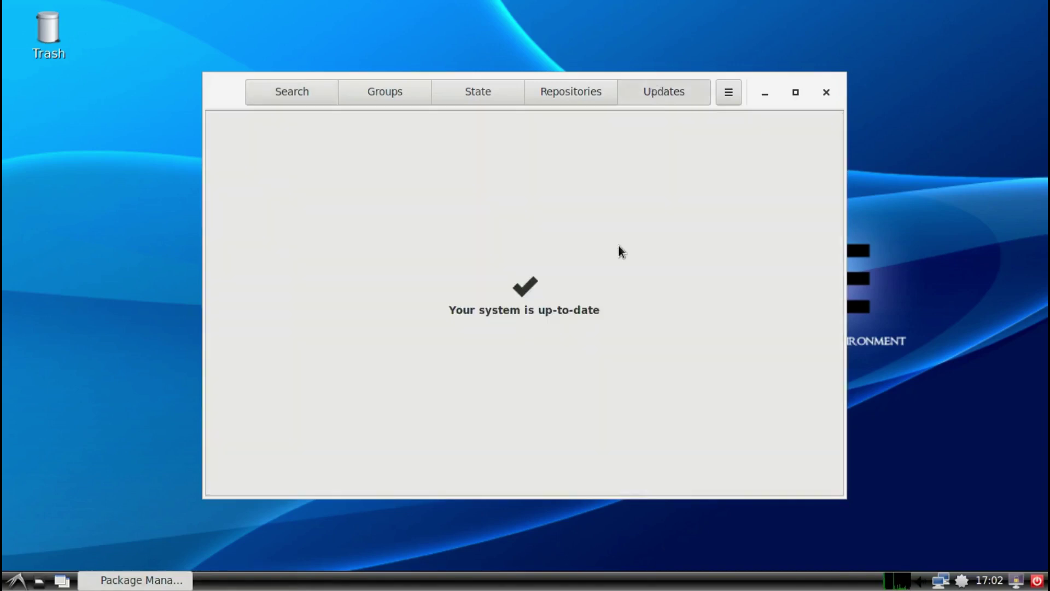
pyautogui.moveTo(965, 586)
pyautogui.click(267, 92)
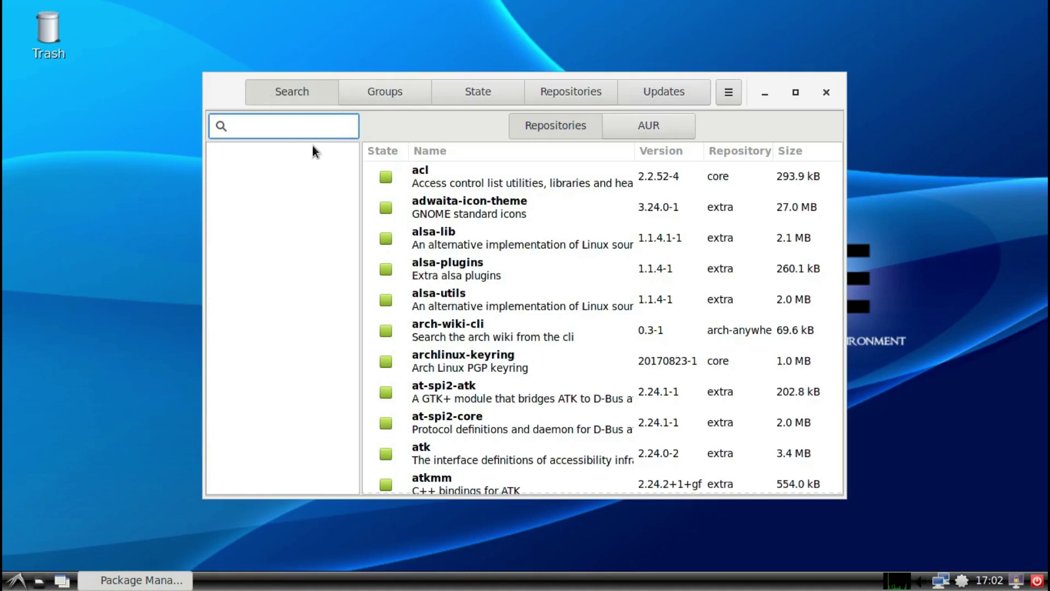
# Search 'libreoffice', review AUR then Repositories results, and mark libreoffice-fresh for install
pyautogui.write('libreof')
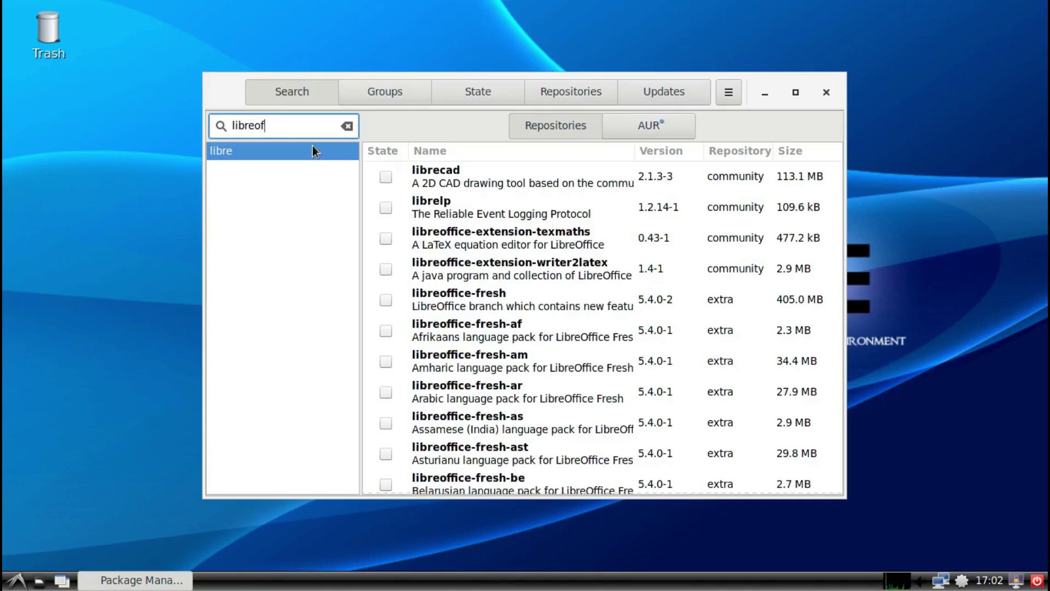
pyautogui.write('fice')
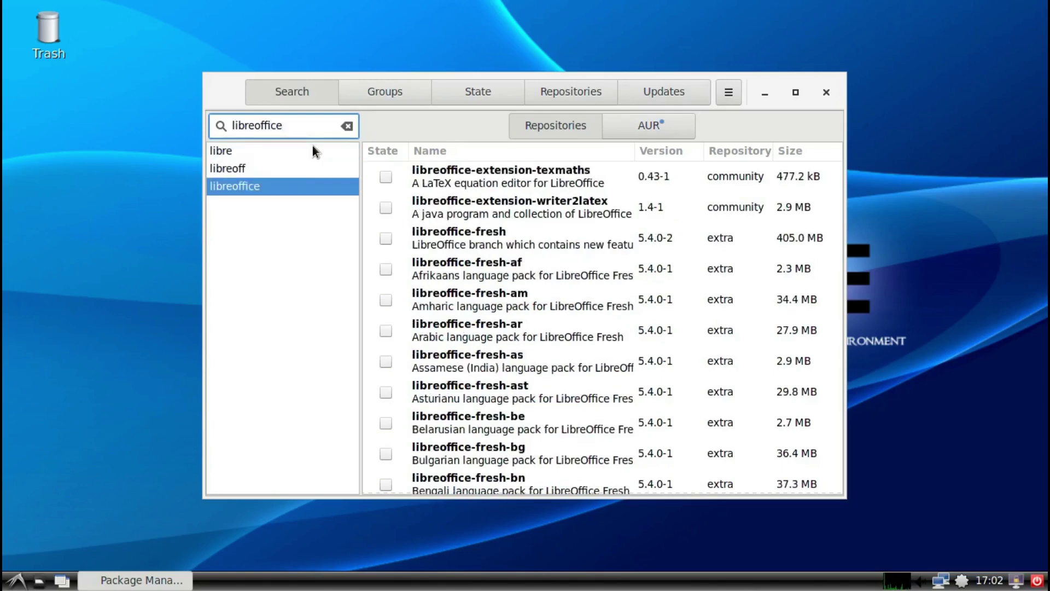
pyautogui.click(637, 126)
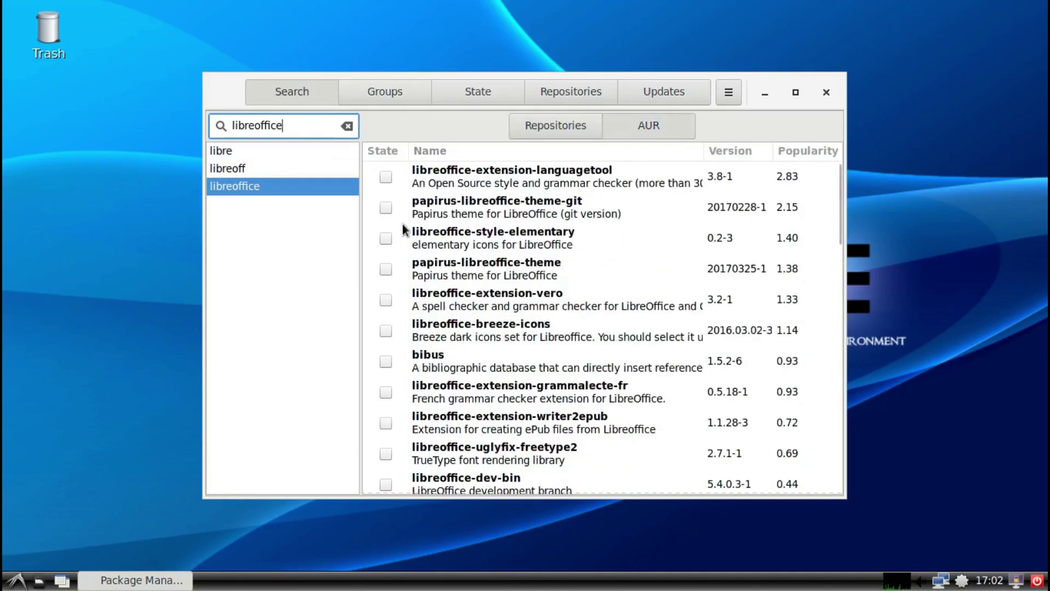
pyautogui.scroll(-3, 404, 269)
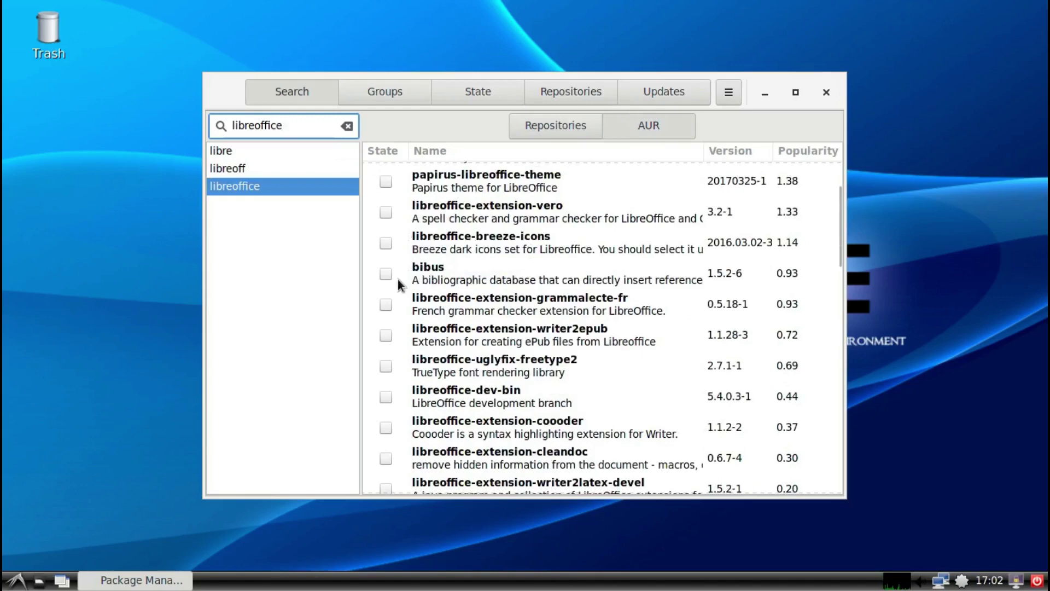
pyautogui.scroll(-3, 398, 279)
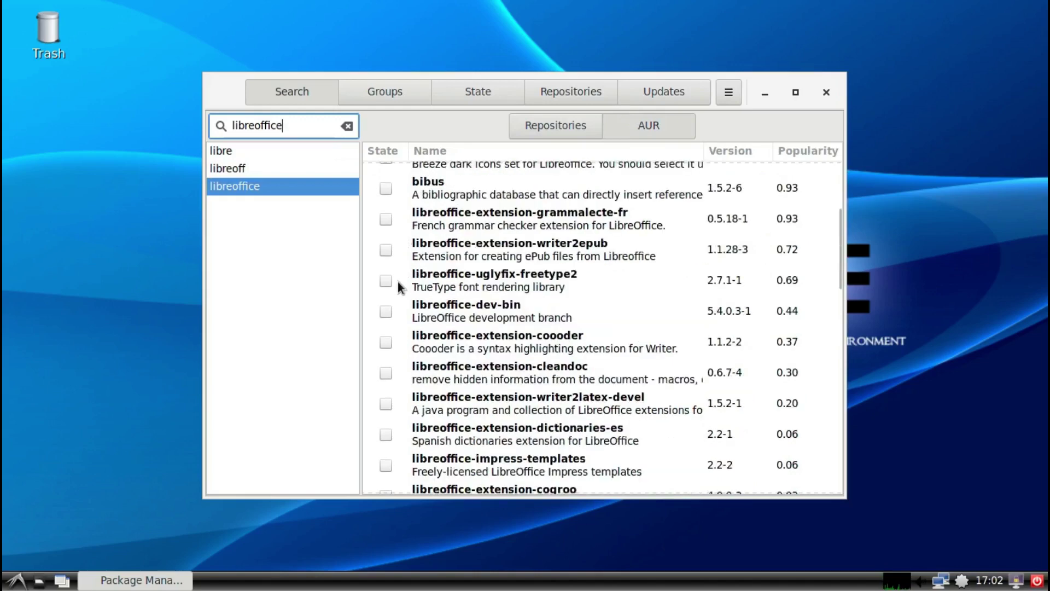
pyautogui.click(554, 126)
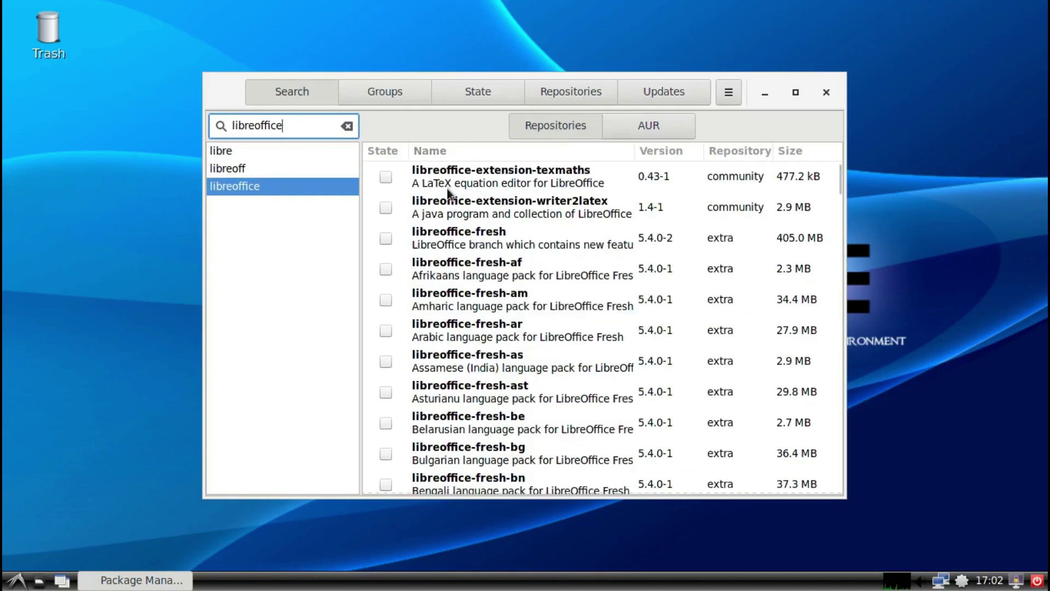
pyautogui.click(386, 238)
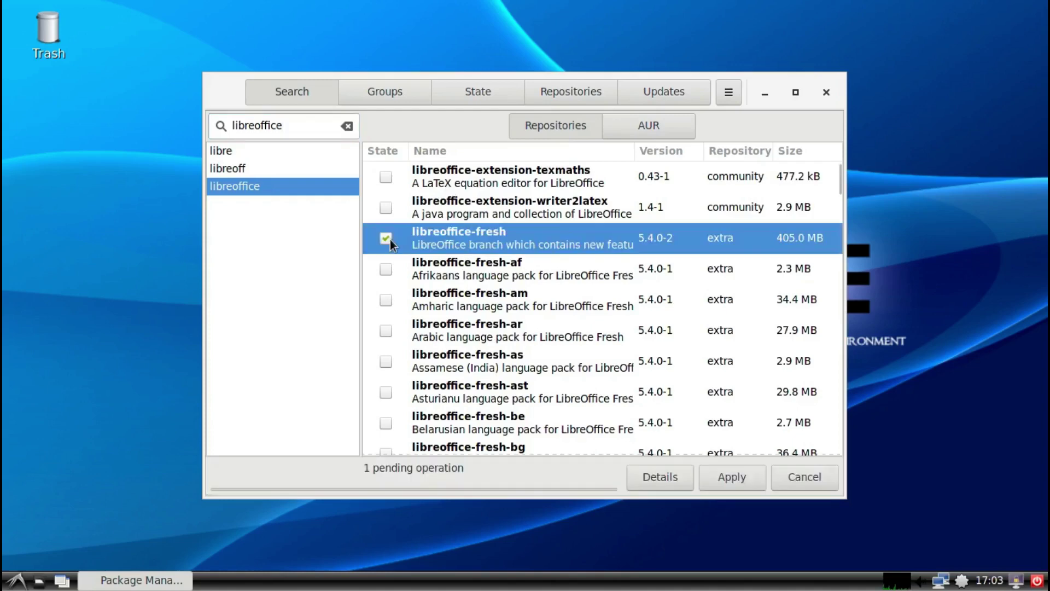
# Apply and commit the libreoffice-fresh transaction to start its 123.4 MB download
pyautogui.click(727, 476)
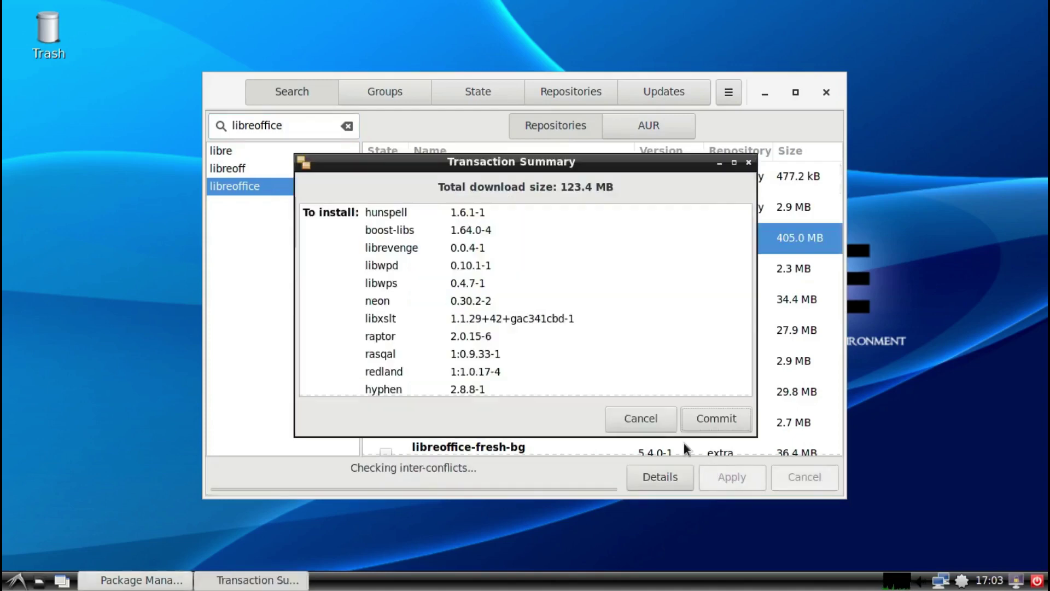
pyautogui.scroll(-1, 500, 261)
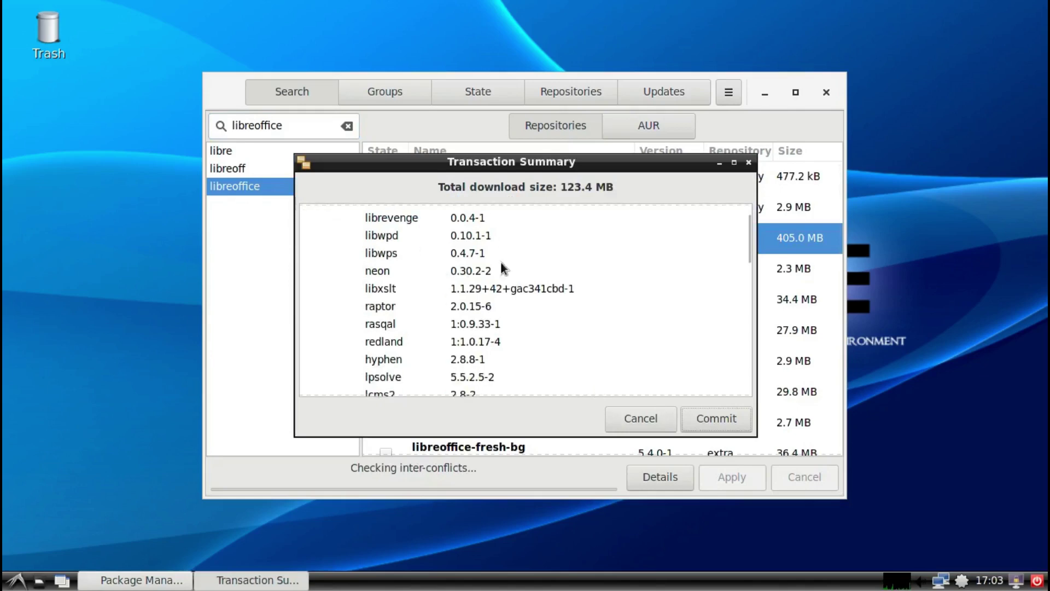
pyautogui.scroll(1, 502, 267)
pyautogui.click(691, 416)
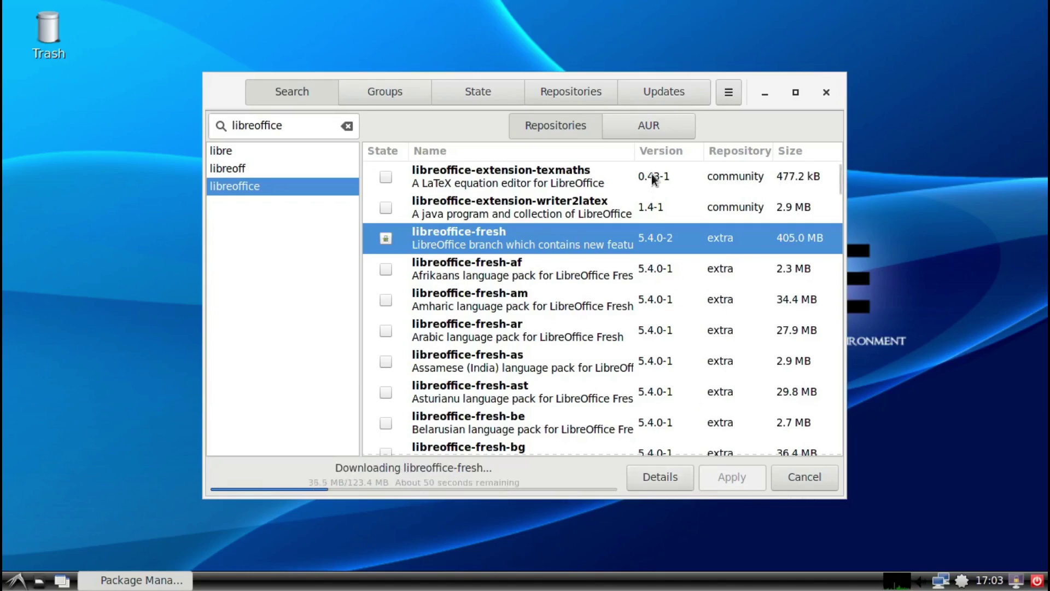
pyautogui.click(645, 131)
pyautogui.click(569, 127)
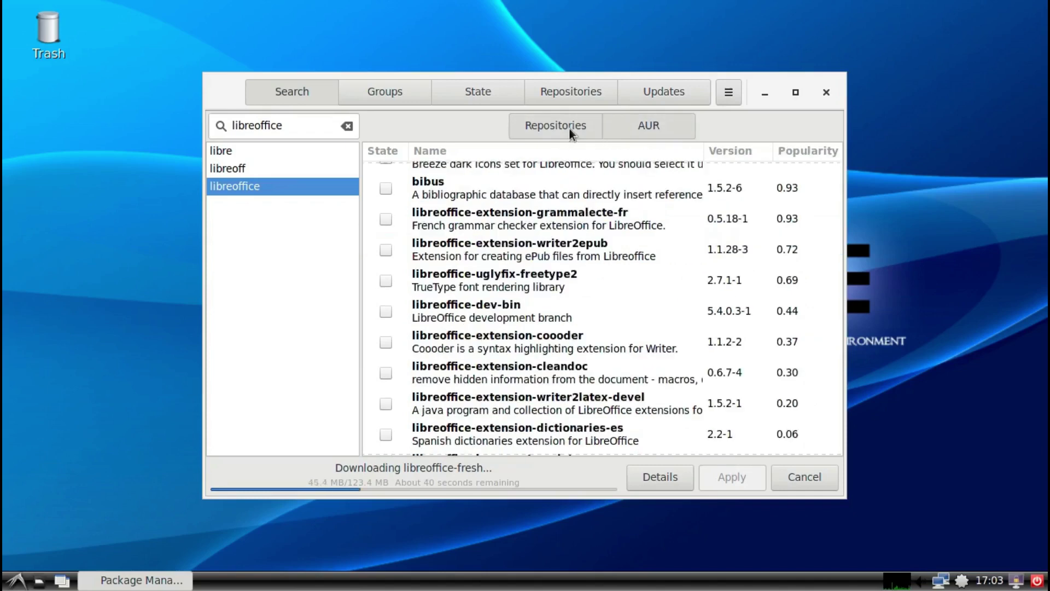
pyautogui.click(375, 95)
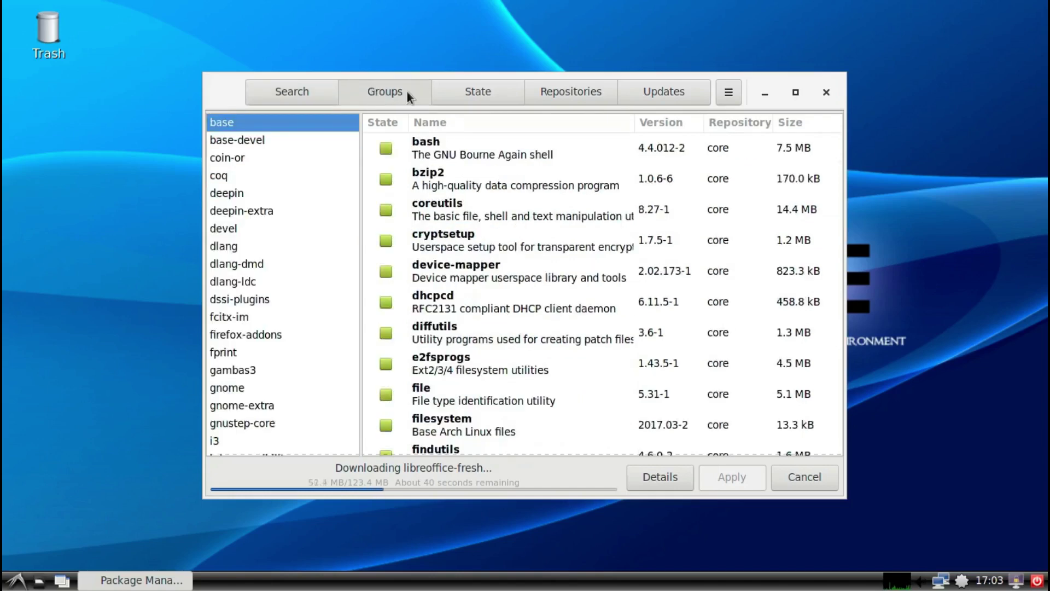
pyautogui.click(239, 333)
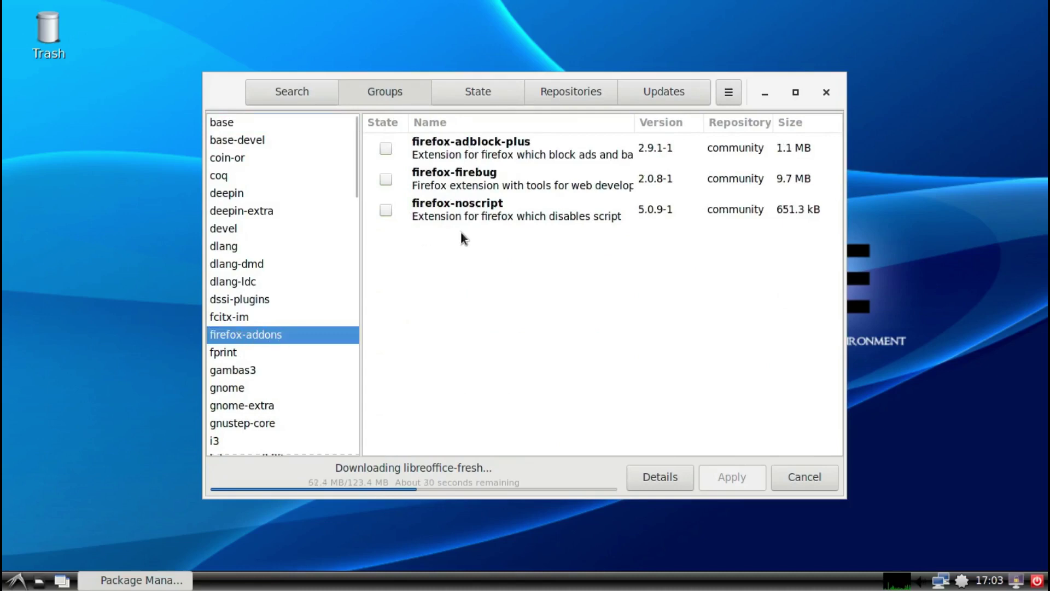
pyautogui.scroll(-1, 246, 410)
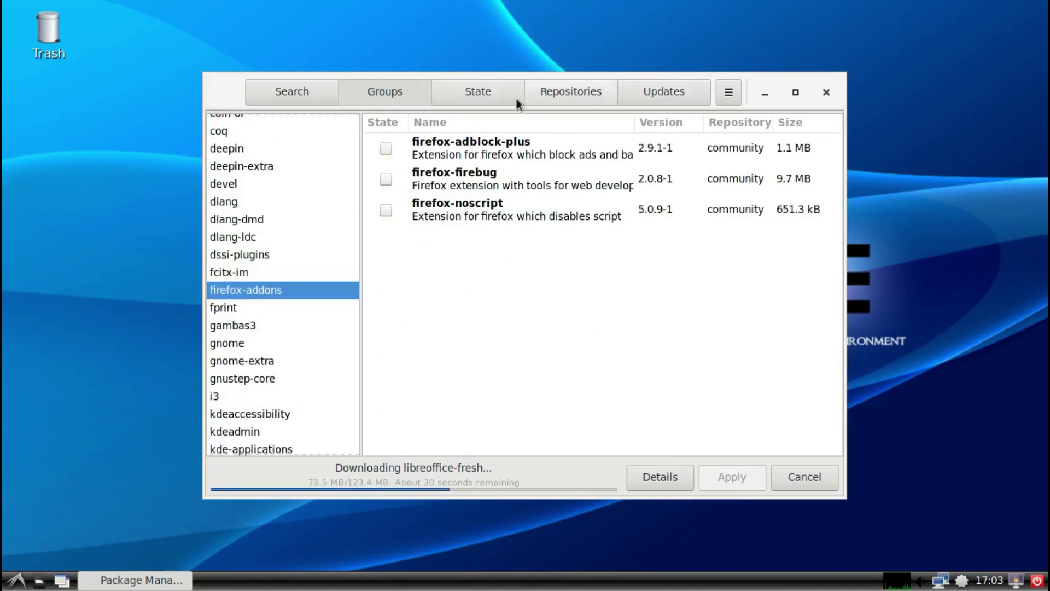
pyautogui.click(310, 86)
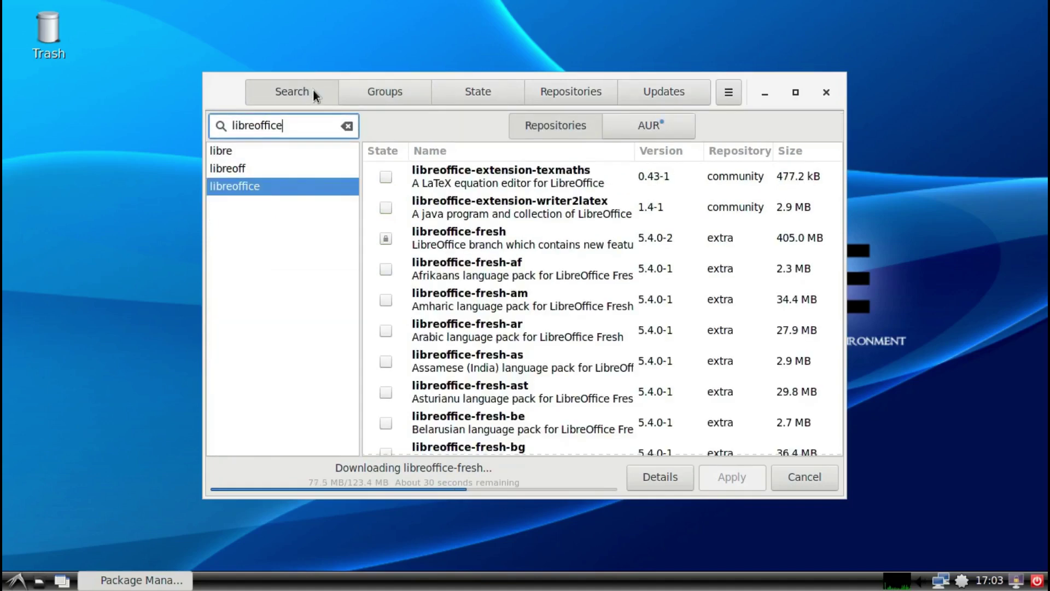